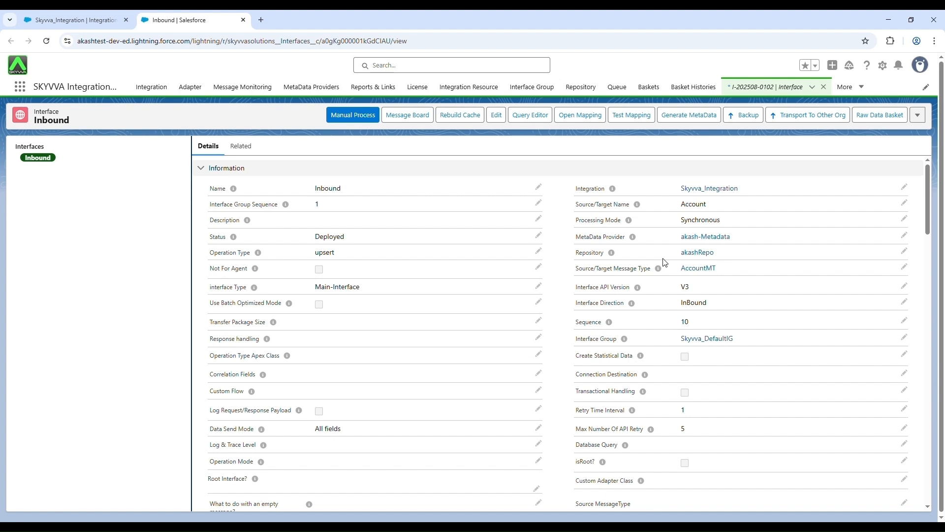
Open the Inbound interface's mapping, map AccountMT to the Account object and auto-map its fields.
{"action": "left_click", "coordinate": [594, 122]}
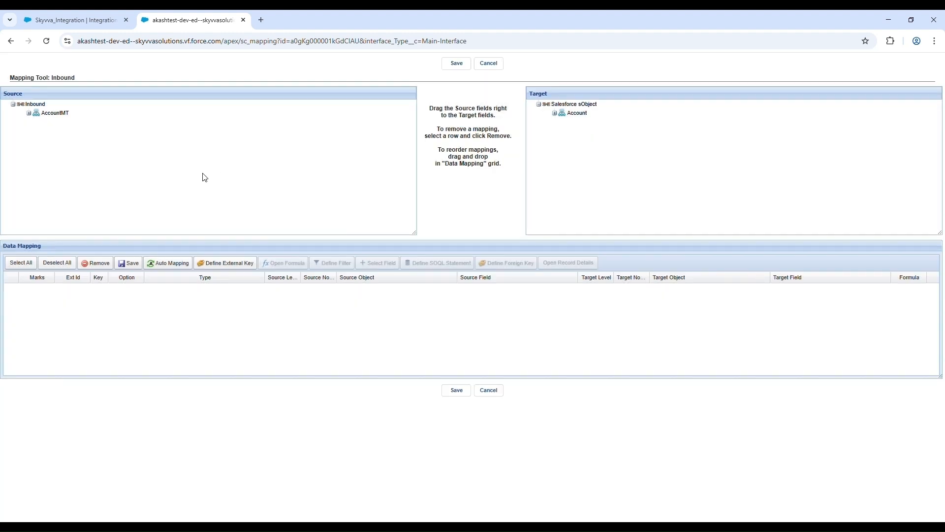
{"action": "left_click", "coordinate": [28, 113]}
{"action": "left_click", "coordinate": [560, 115]}
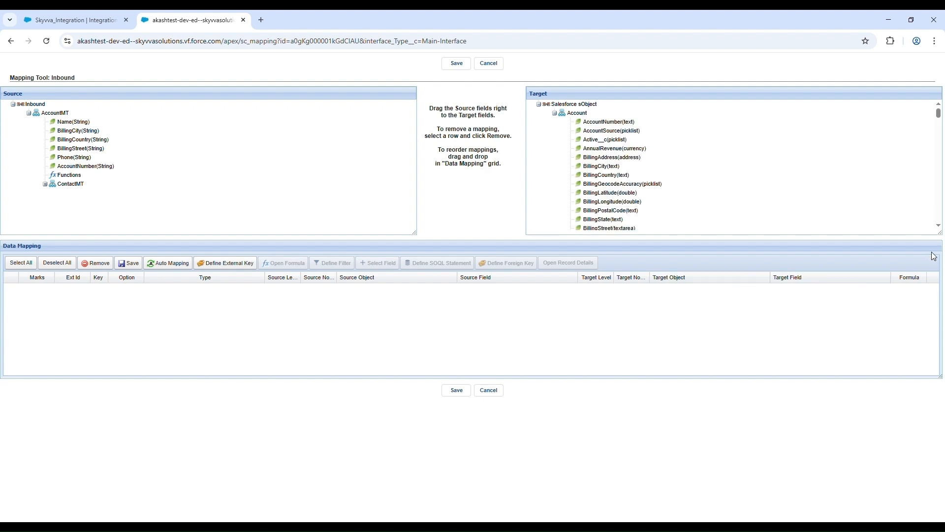
{"action": "left_click_drag", "start_coordinate": [942, 237], "coordinate": [941, 299]}
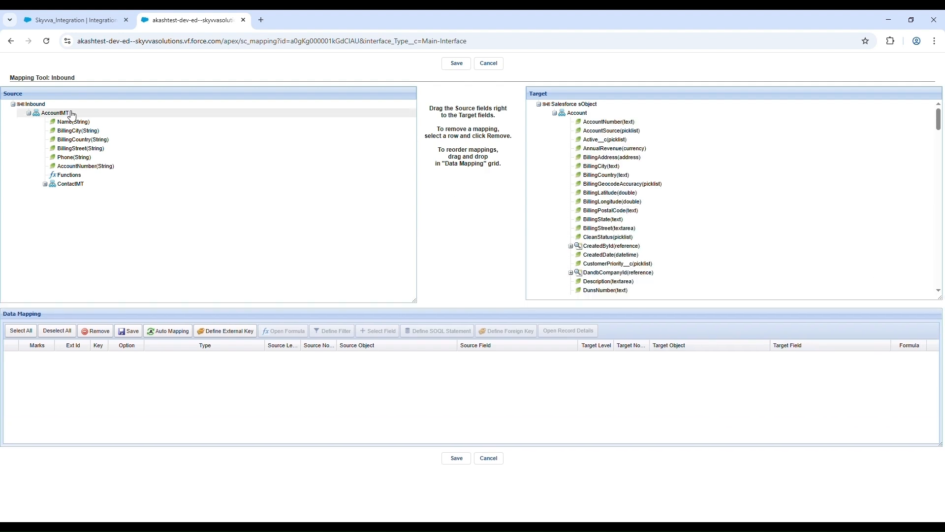
{"action": "left_click_drag", "start_coordinate": [70, 114], "coordinate": [604, 117]}
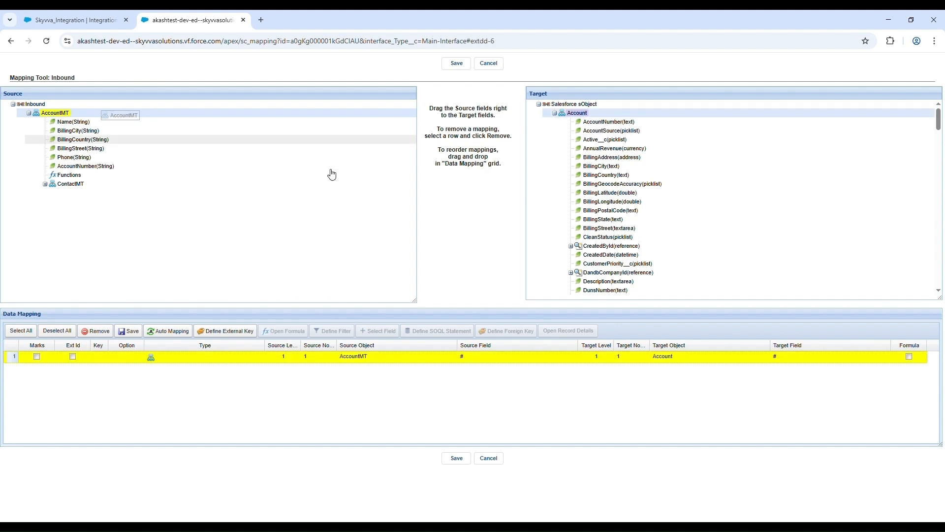
{"action": "left_click", "coordinate": [175, 332]}
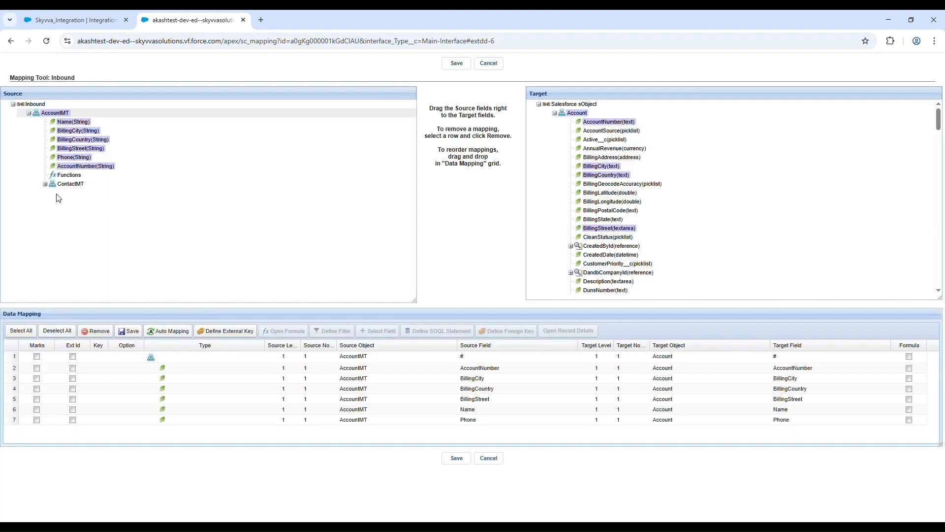
Map ContactMT to Contact(AccountId) and CaseMT to Case(ContactId), auto-mapping their fields.
{"action": "left_click", "coordinate": [44, 184]}
{"action": "scroll", "coordinate": [547, 190], "scroll_direction": "down", "scroll_amount": 10}
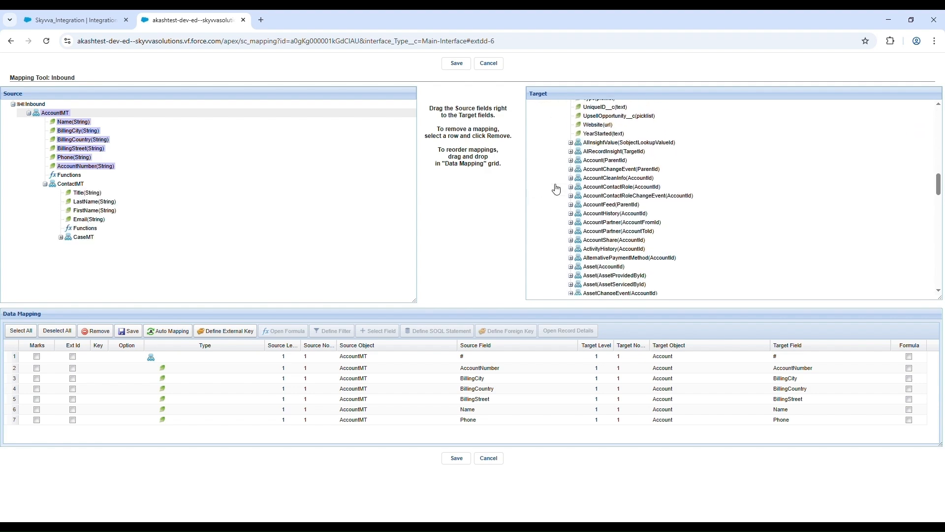
{"action": "scroll", "coordinate": [556, 189], "scroll_direction": "down", "scroll_amount": 4}
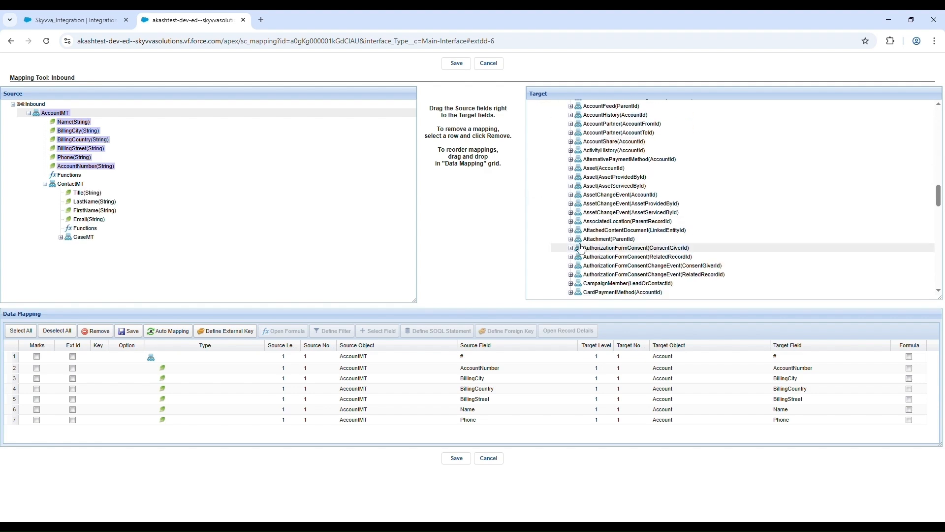
{"action": "scroll", "coordinate": [580, 215], "scroll_direction": "down", "scroll_amount": 4}
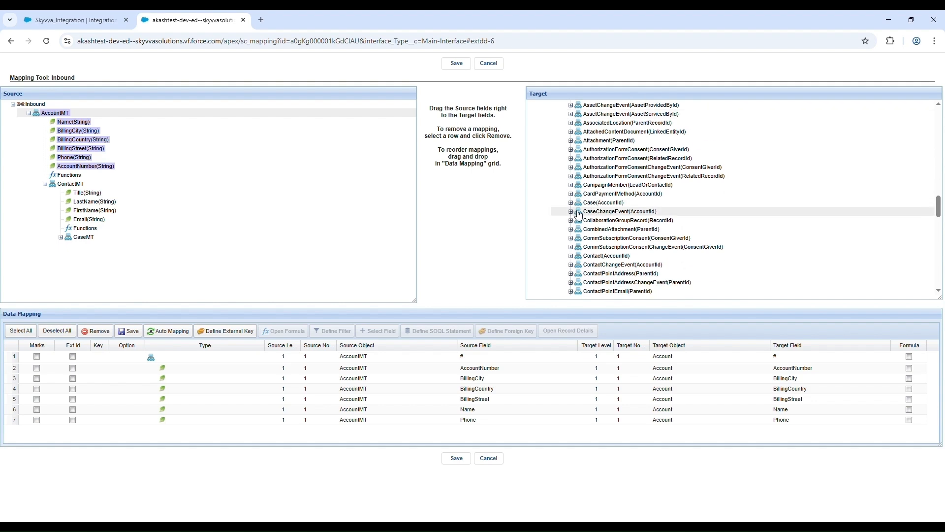
{"action": "left_click", "coordinate": [183, 330]}
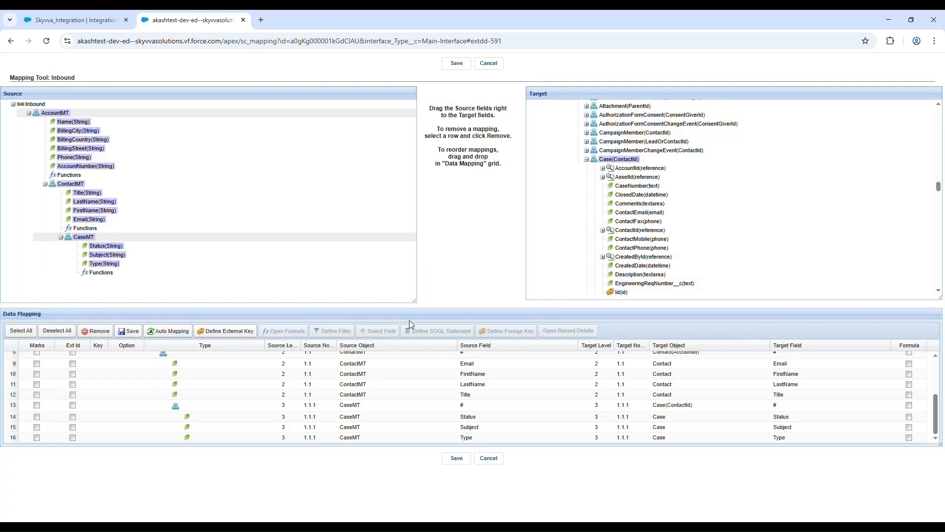
Resize the Source, Target and Data Mapping areas so that all mapping rows fit in the grid.
{"action": "left_click_drag", "start_coordinate": [416, 303], "coordinate": [418, 281]}
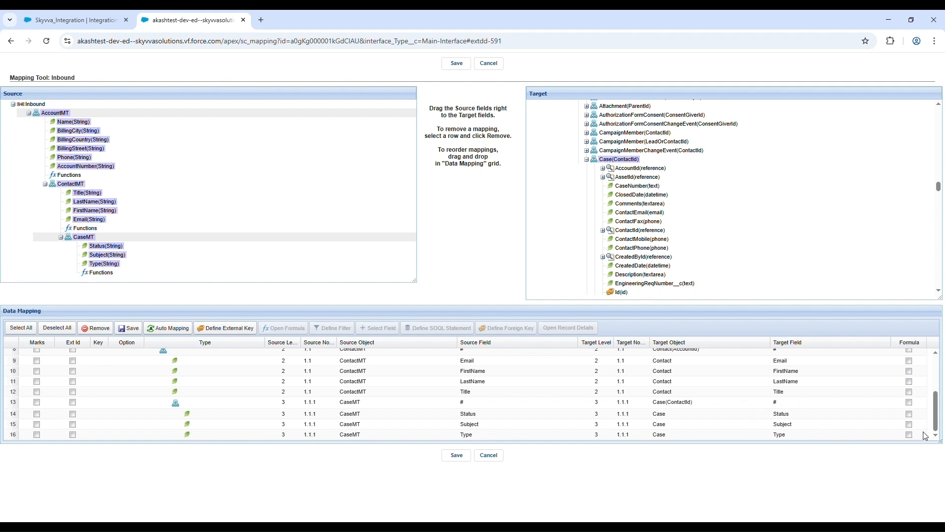
{"action": "left_click_drag", "start_coordinate": [938, 447], "coordinate": [930, 518]}
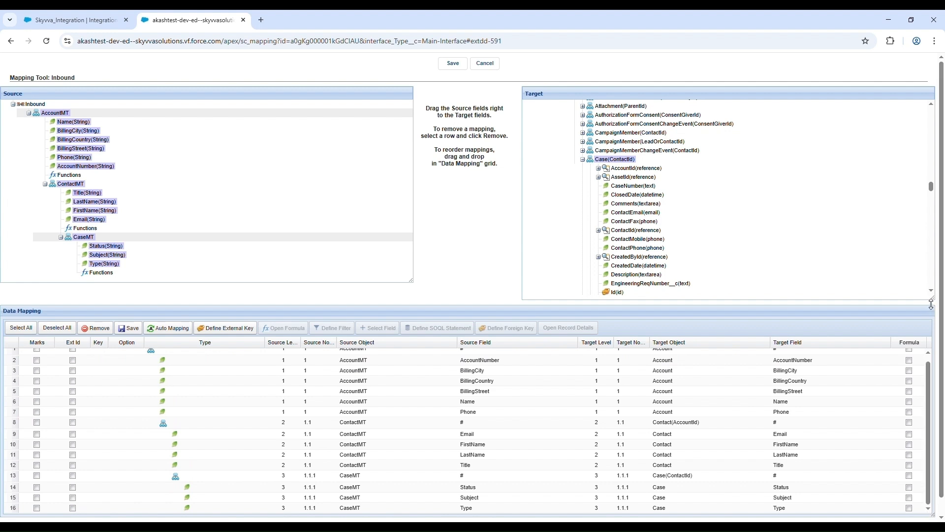
{"action": "left_click_drag", "start_coordinate": [932, 301], "coordinate": [932, 294]}
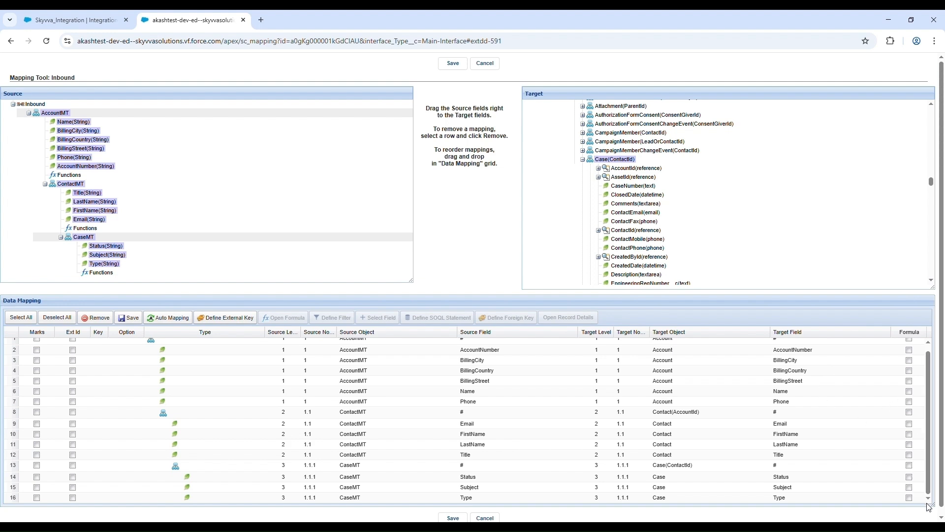
{"action": "left_click_drag", "start_coordinate": [929, 508], "coordinate": [932, 518]}
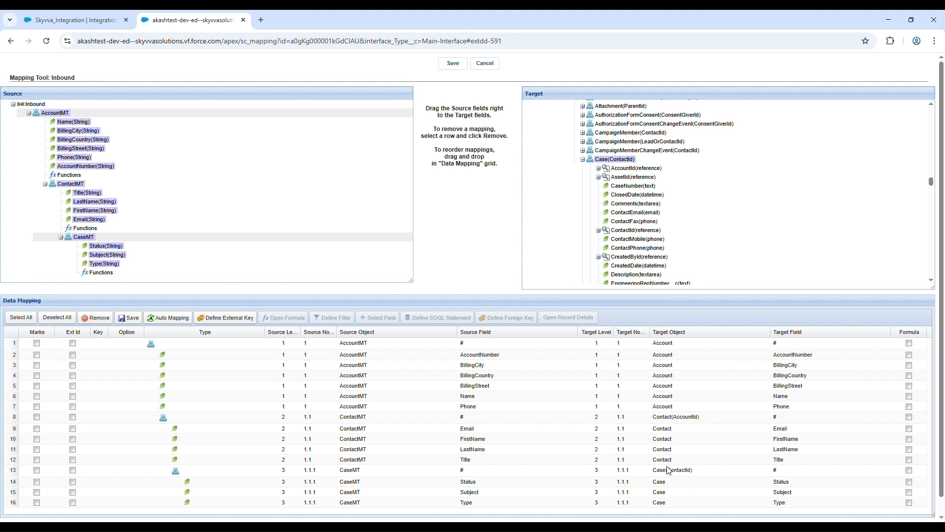
Define and save a filter on the AccountMT-to-Account row with the expression IF( Name='Testing 003' , Name, 'Testing 002' )='Testing 003'.
{"action": "left_click", "coordinate": [174, 347]}
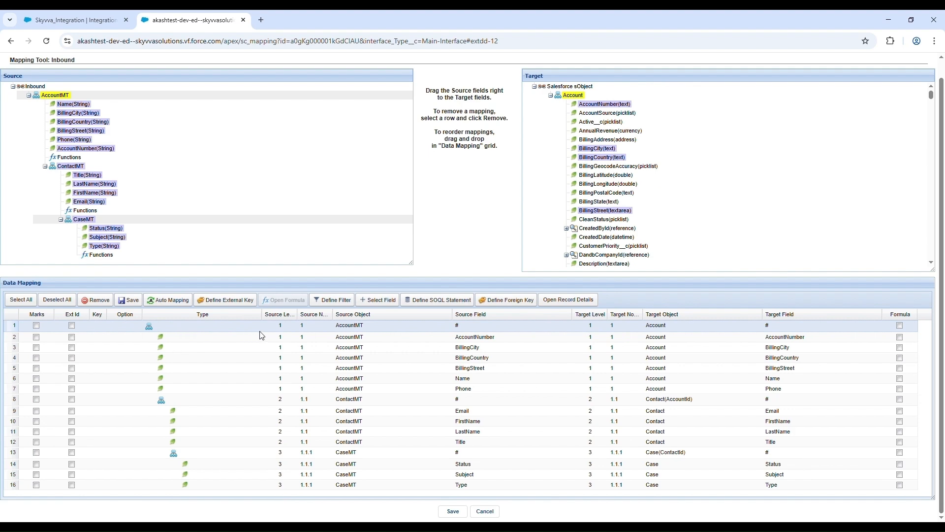
{"action": "left_click", "coordinate": [342, 304]}
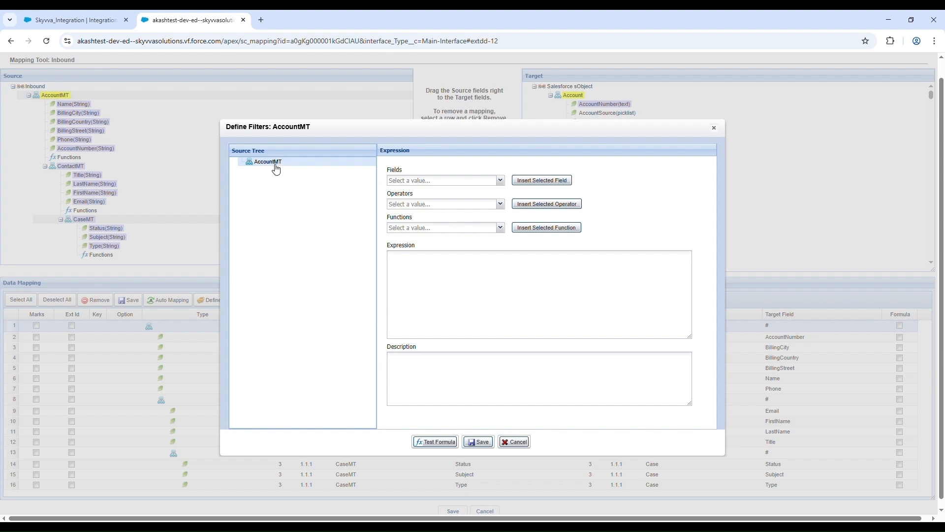
{"action": "left_click", "coordinate": [429, 305]}
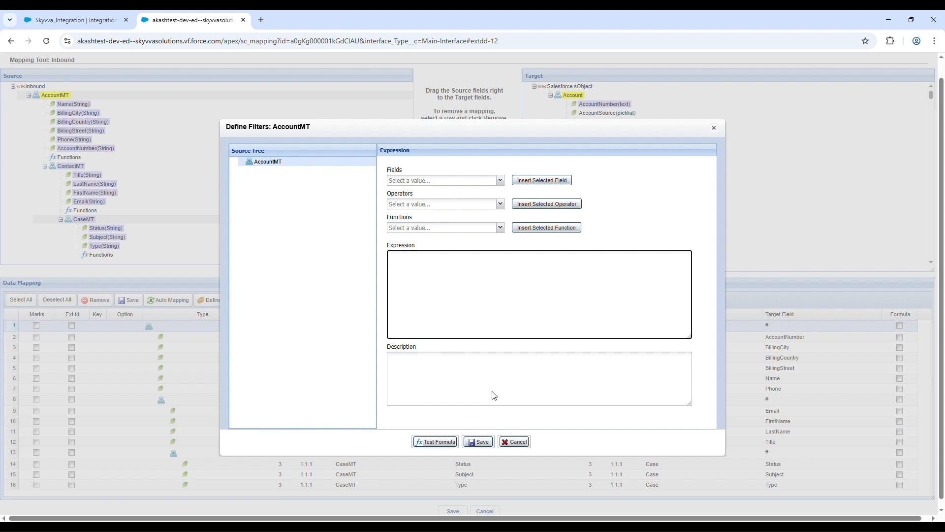
{"action": "type", "text": "IF( Name='Testing 003' , Name, 'Testing 002' )='Testing 003"}
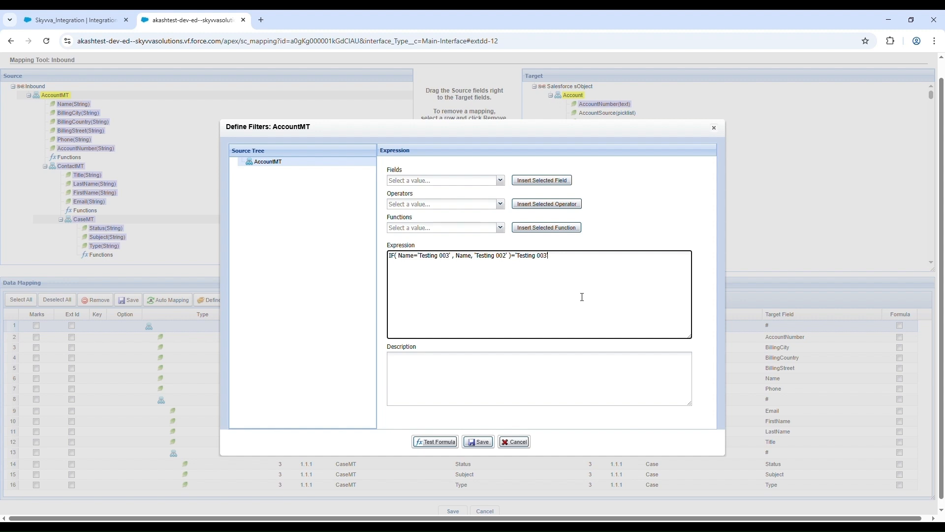
{"action": "type", "text": "'"}
{"action": "left_click", "coordinate": [478, 441]}
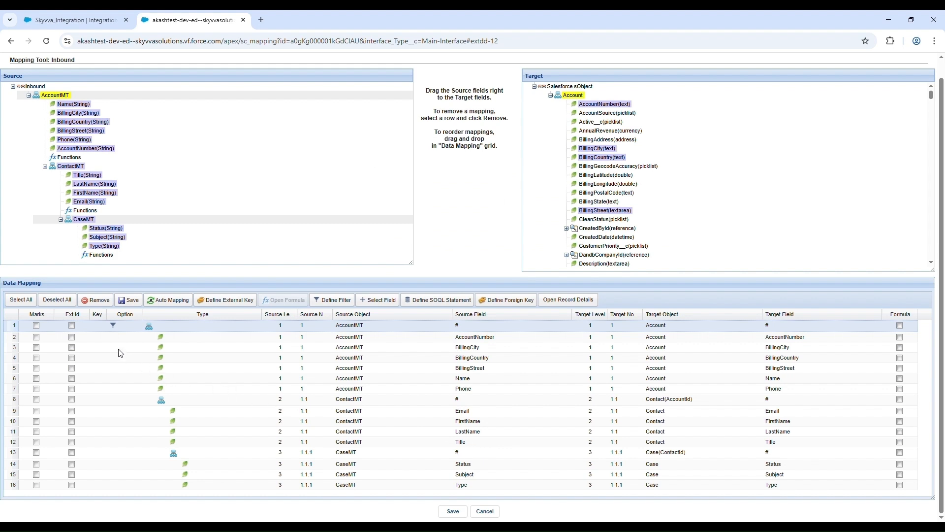
Mark account Name, contact LastName and case Subject as external IDs and save the mapping.
{"action": "mouse_move", "coordinate": [115, 329]}
{"action": "left_click", "coordinate": [72, 378]}
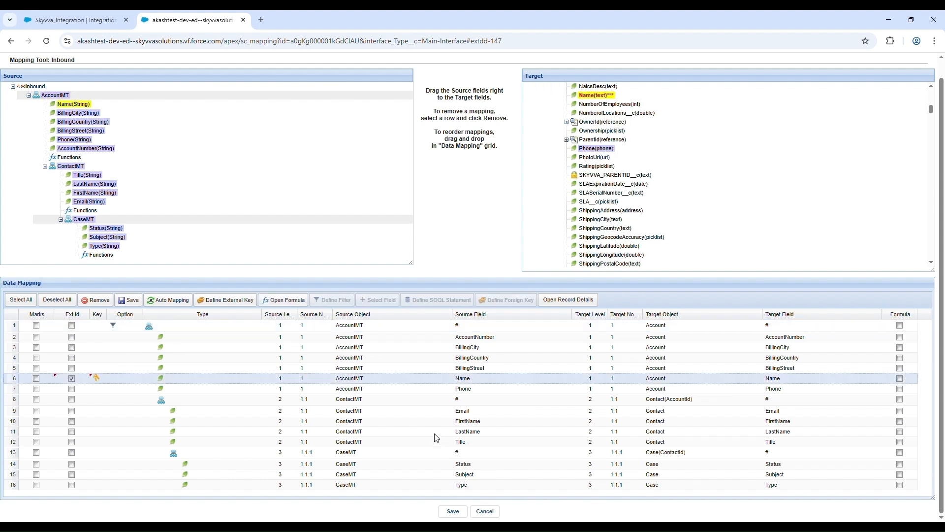
{"action": "left_click", "coordinate": [237, 434]}
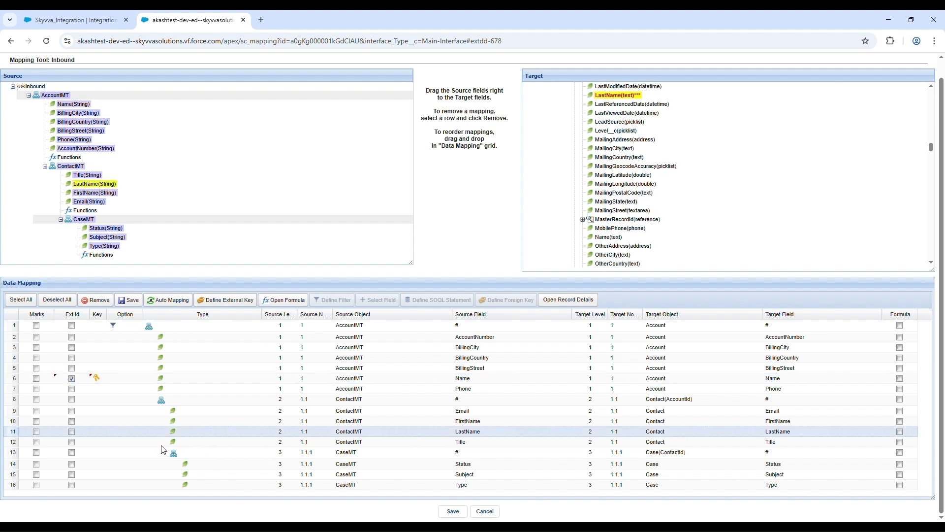
{"action": "left_click", "coordinate": [71, 432]}
{"action": "left_click", "coordinate": [73, 475]}
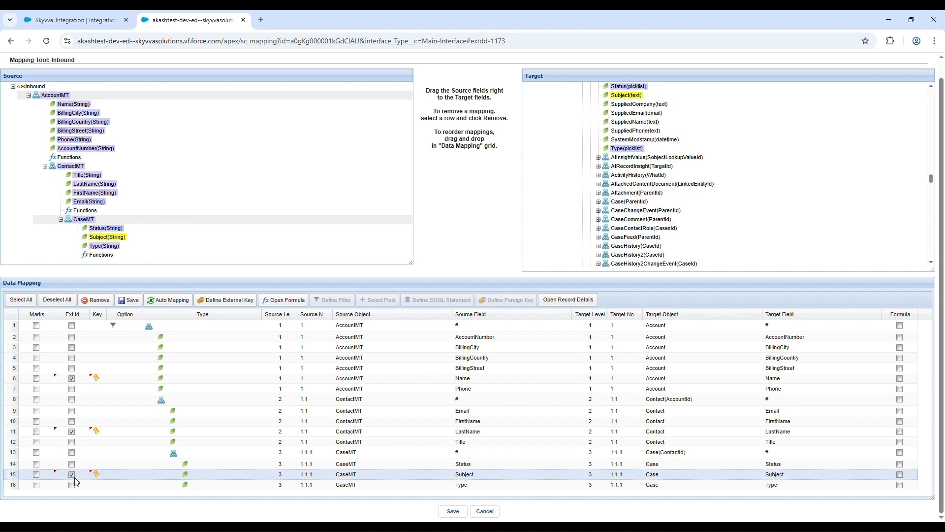
{"action": "left_click", "coordinate": [129, 300]}
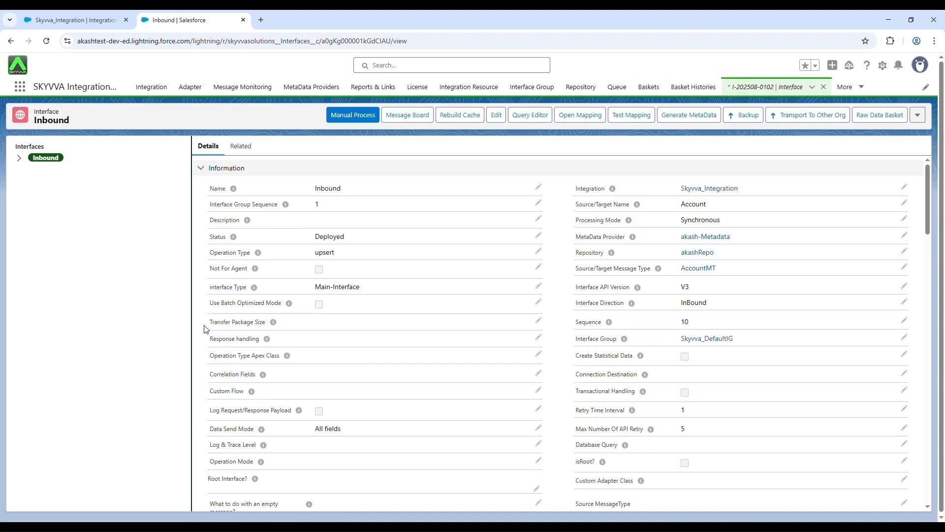
Expand the Inbound interface tree down to its Contact and Case sub-interfaces.
{"action": "left_click", "coordinate": [20, 158]}
{"action": "left_click", "coordinate": [31, 173]}
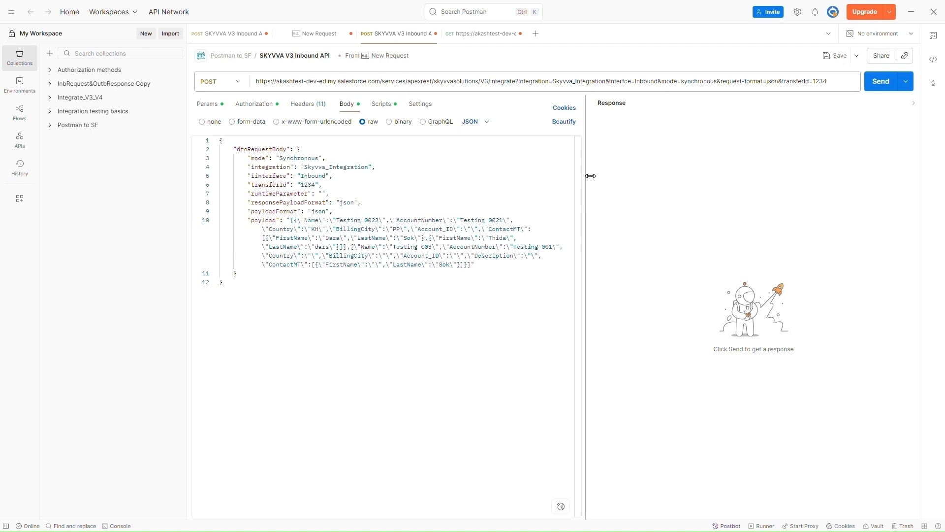
Switch to Postman and send the SKYVVA V3 Inbound API POST request with the JSON payload.
{"action": "left_click", "coordinate": [882, 84]}
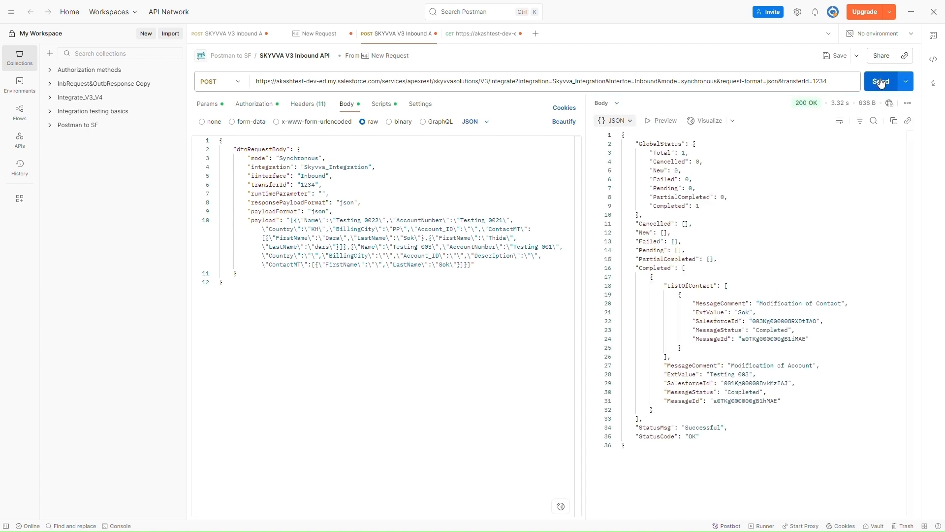
{"action": "mouse_move", "coordinate": [806, 108]}
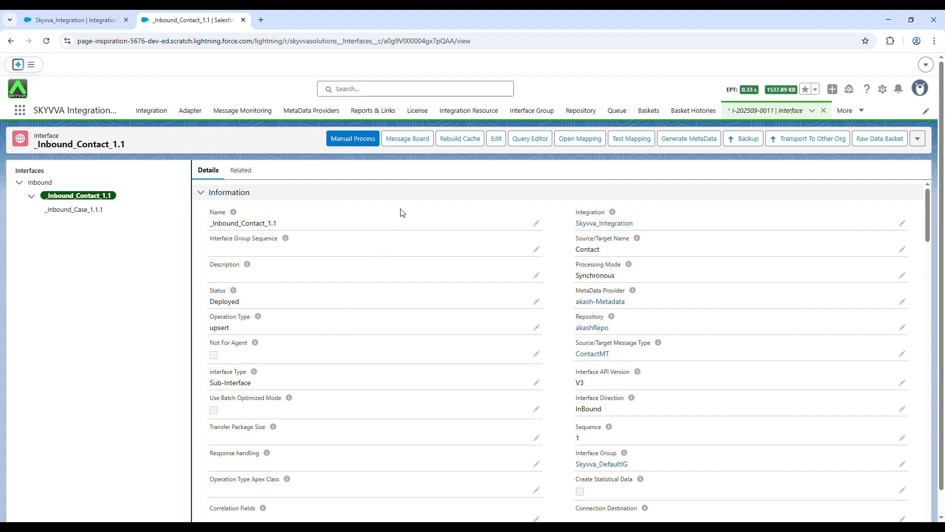
Back in Salesforce, open the message board and search for the Inbound interface's messages in Skyvva_Integration.
{"action": "left_click", "coordinate": [421, 140]}
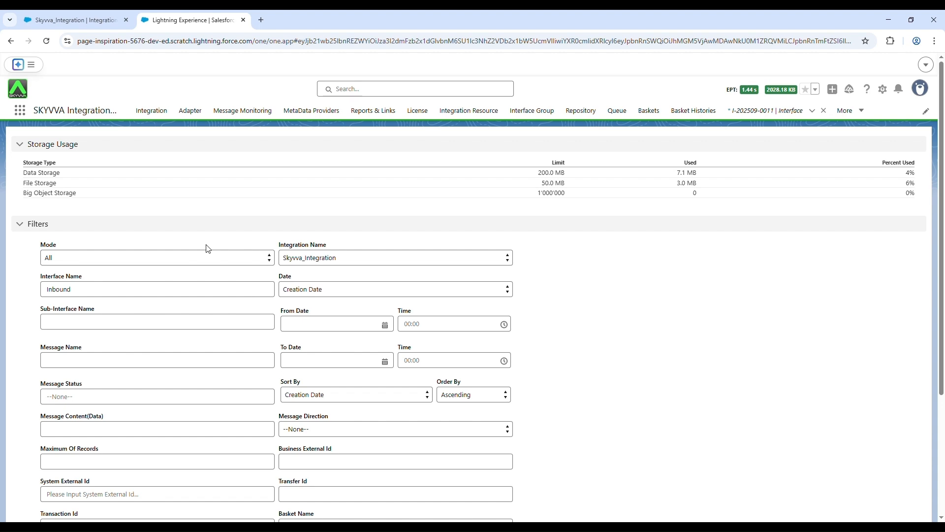
{"action": "scroll", "coordinate": [639, 251], "scroll_direction": "down", "scroll_amount": 3}
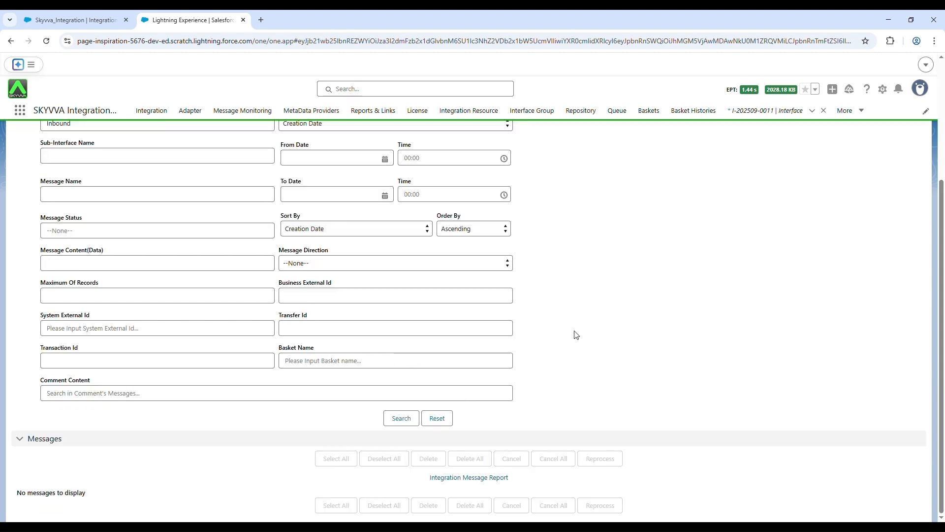
{"action": "left_click", "coordinate": [404, 426]}
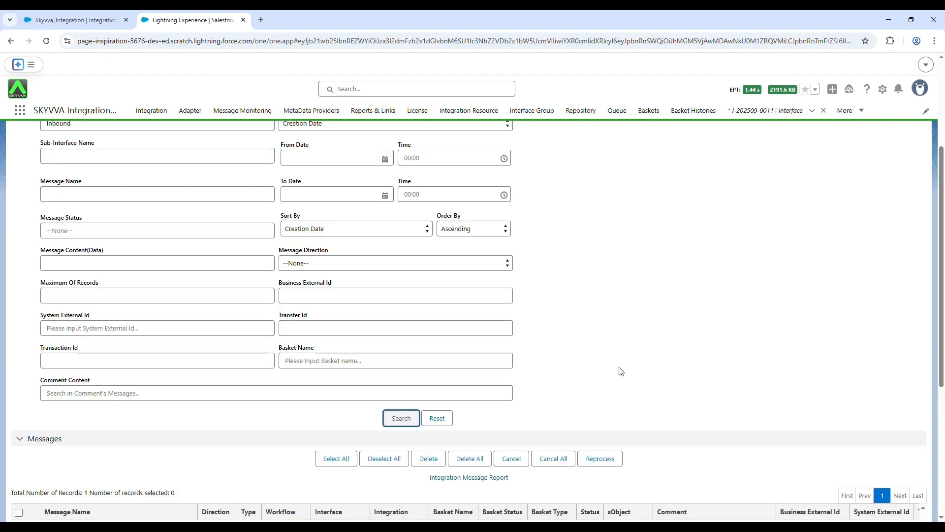
{"action": "scroll", "coordinate": [619, 371], "scroll_direction": "down", "scroll_amount": 3}
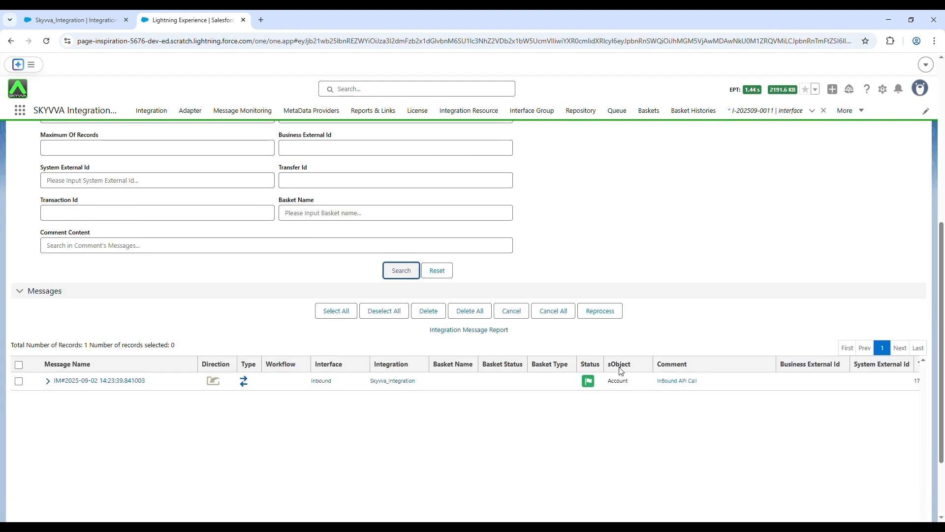
Expand the inbound API call message down to its Contact message and examine the status, comment and ID columns.
{"action": "left_click", "coordinate": [48, 381]}
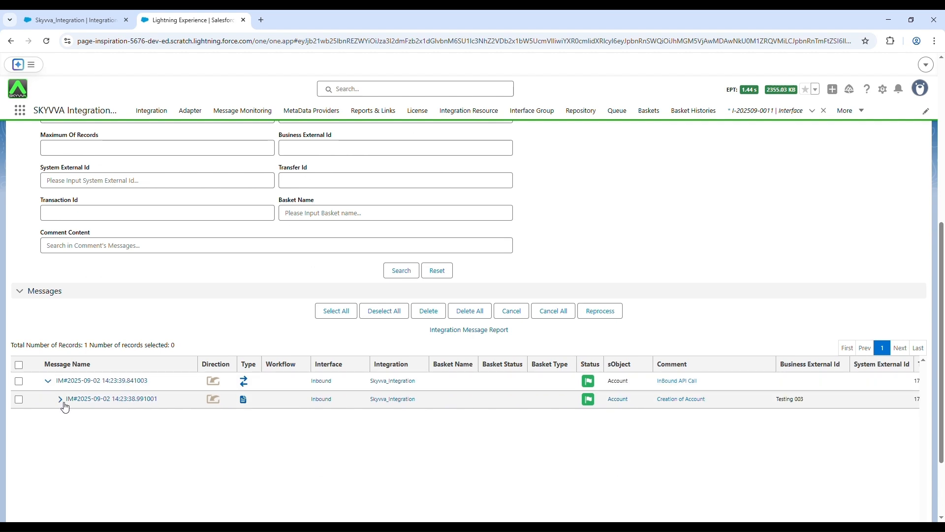
{"action": "left_click", "coordinate": [61, 400]}
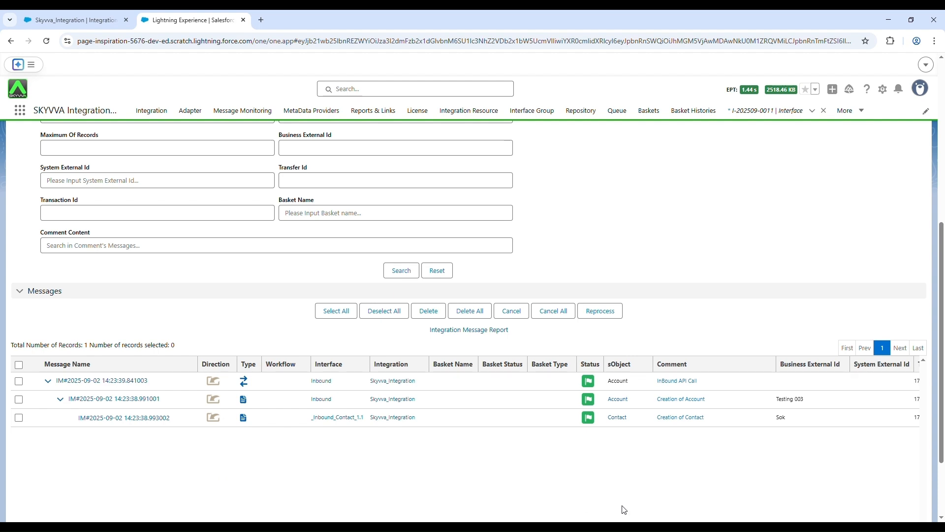
{"action": "scroll", "coordinate": [635, 512], "scroll_direction": "down", "scroll_amount": 2}
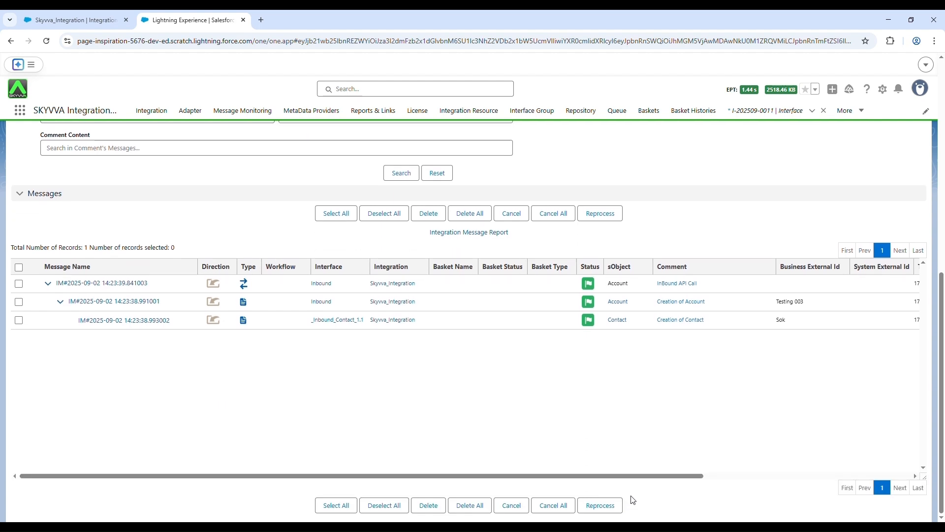
{"action": "left_click_drag", "start_coordinate": [639, 482], "coordinate": [773, 489]}
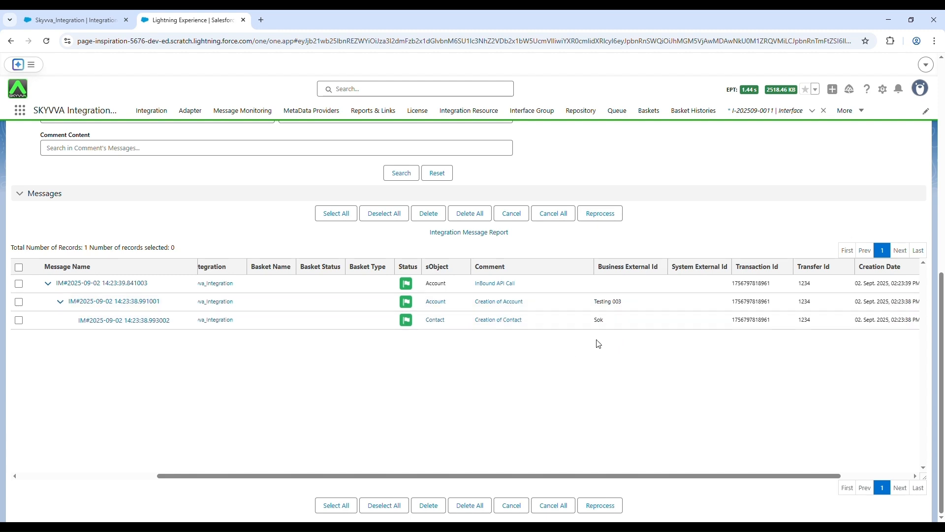
Switch to the other Salesforce browser window and open the Testing 003 account record through its Salesforce ID in the URL.
{"action": "key", "text": "alt+Tab"}
{"action": "left_click_drag", "start_coordinate": [222, 40], "coordinate": [427, 40]}
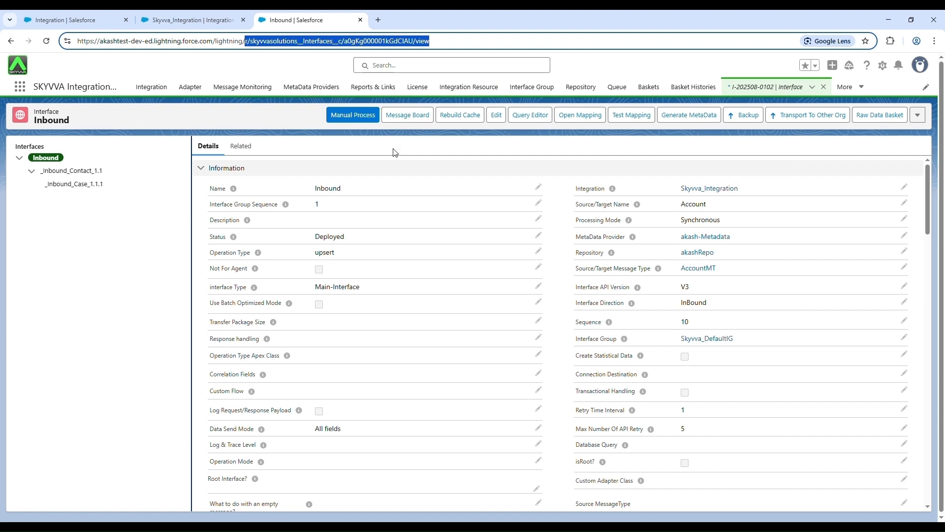
{"action": "type", "text": "001Kg00000BvkMzIAJ"}
{"action": "key", "text": "Return"}
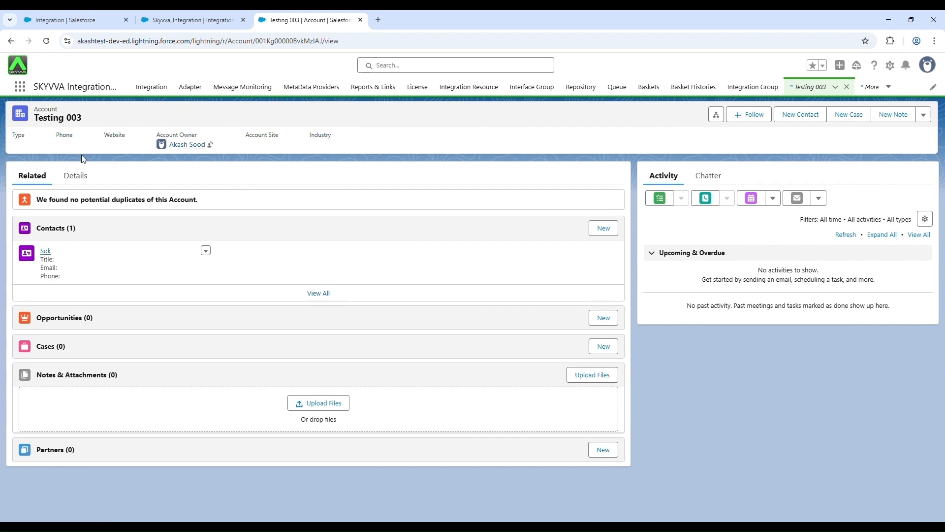
Open the Testing 003 account's details to review its field values.
{"action": "left_click", "coordinate": [83, 182]}
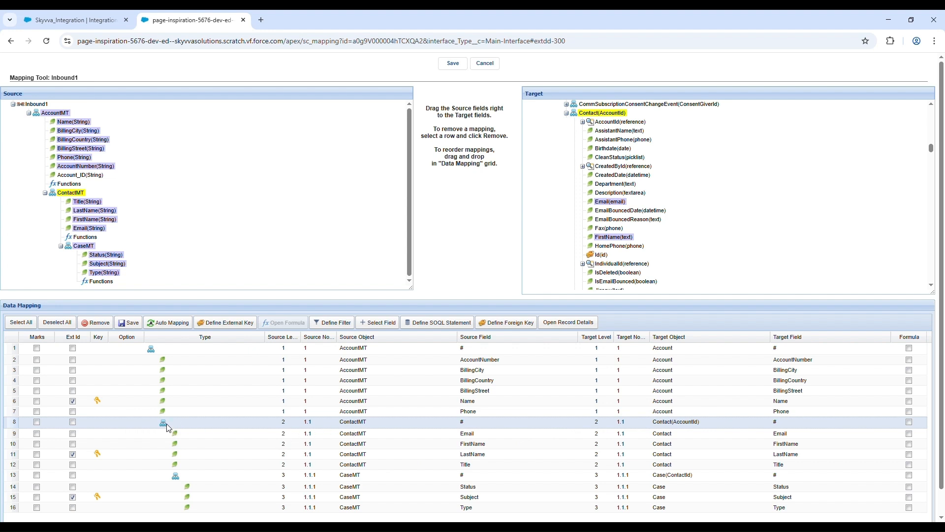
Give ContactMT in the Inbound1 mapping an IF filter that accepts only the required contact last name, test the formula, and save the filter.
{"action": "scroll", "coordinate": [161, 429], "scroll_direction": "down", "scroll_amount": 1}
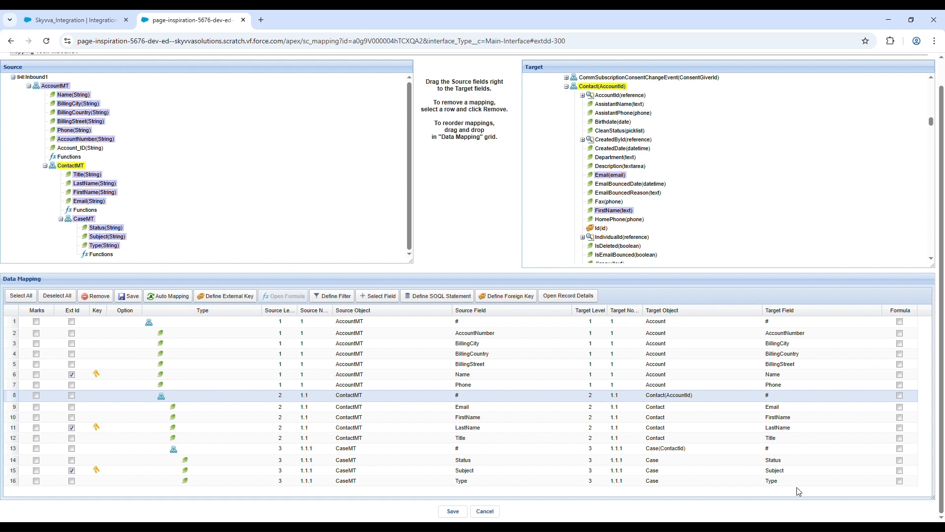
{"action": "left_click_drag", "start_coordinate": [933, 498], "coordinate": [934, 511]}
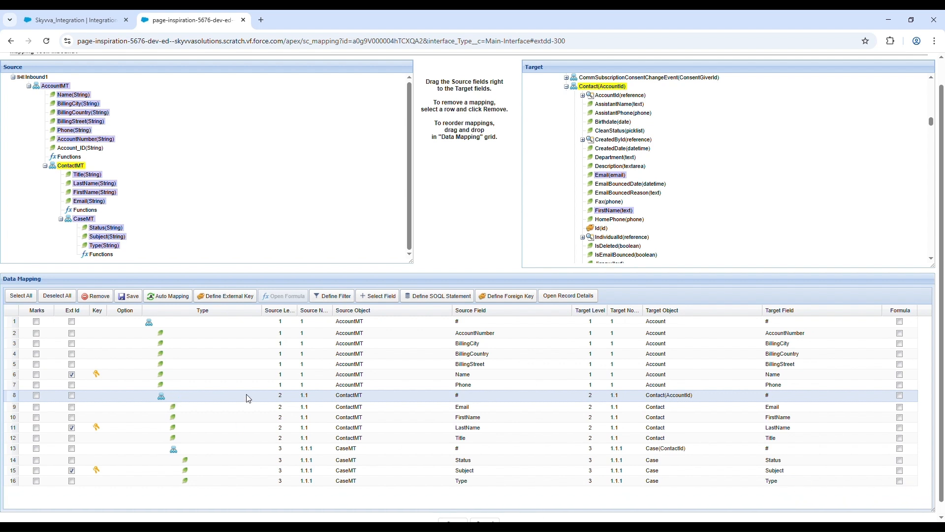
{"action": "scroll", "coordinate": [161, 397], "scroll_direction": "down", "scroll_amount": 1}
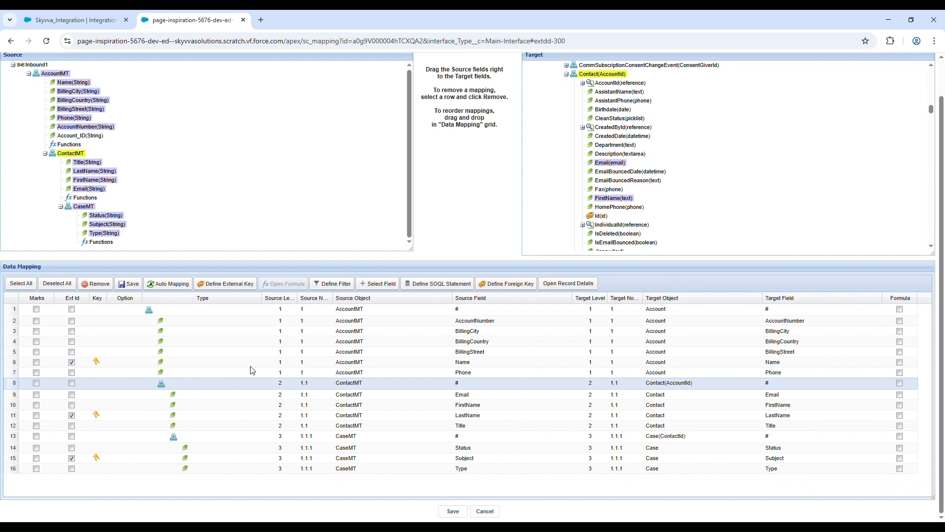
{"action": "left_click", "coordinate": [329, 289]}
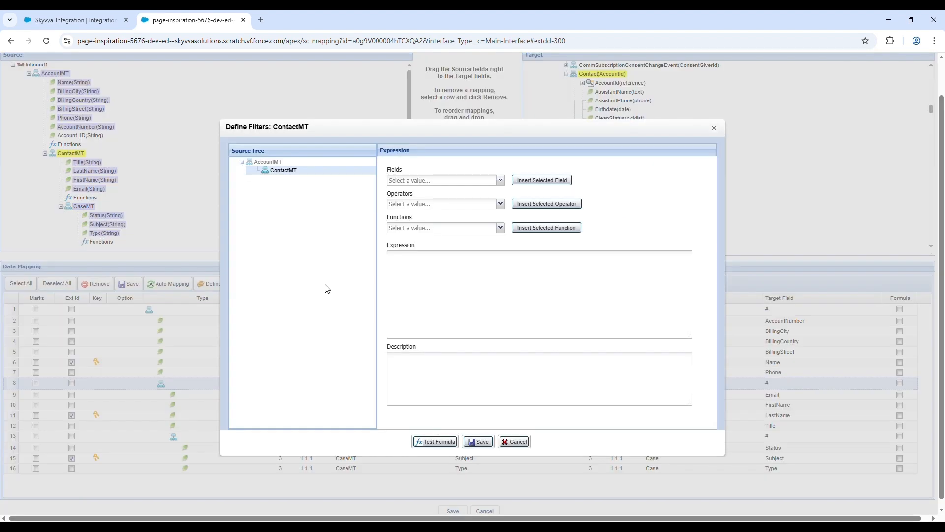
{"action": "left_click", "coordinate": [434, 279]}
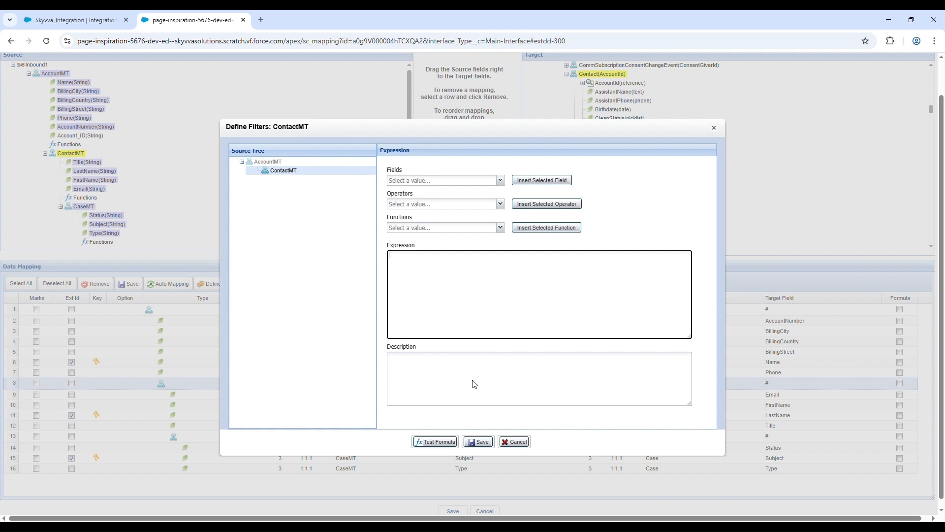
{"action": "type", "text": "IF( LastName='Chea' , LastName, 'dara' )='Chea'"}
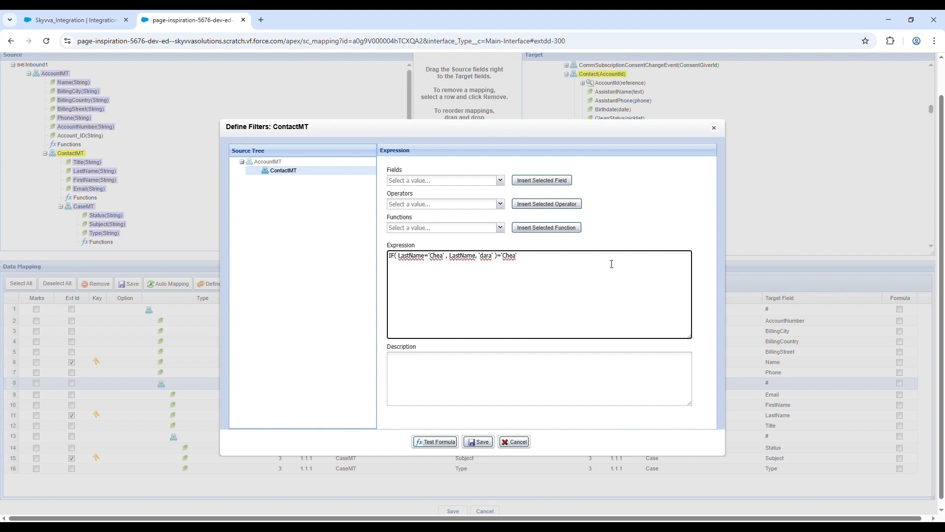
{"action": "left_click", "coordinate": [435, 441]}
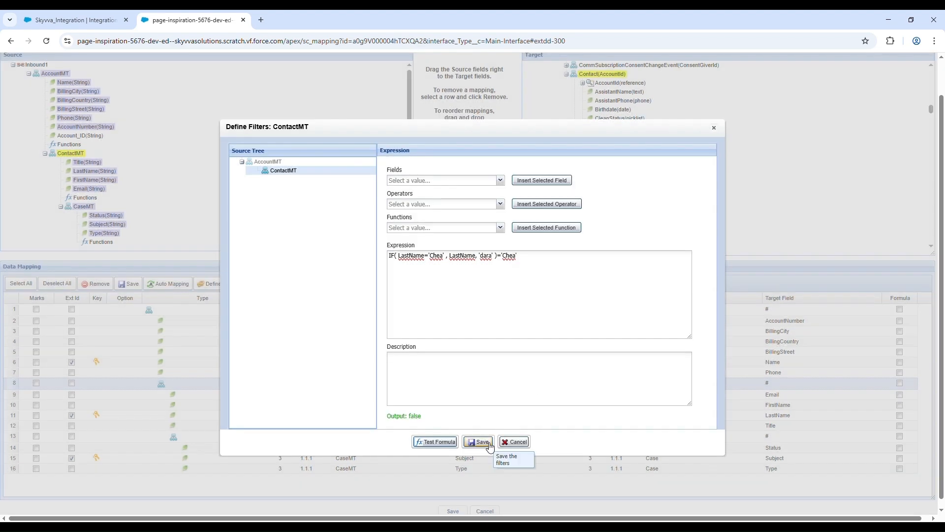
{"action": "left_click", "coordinate": [490, 444]}
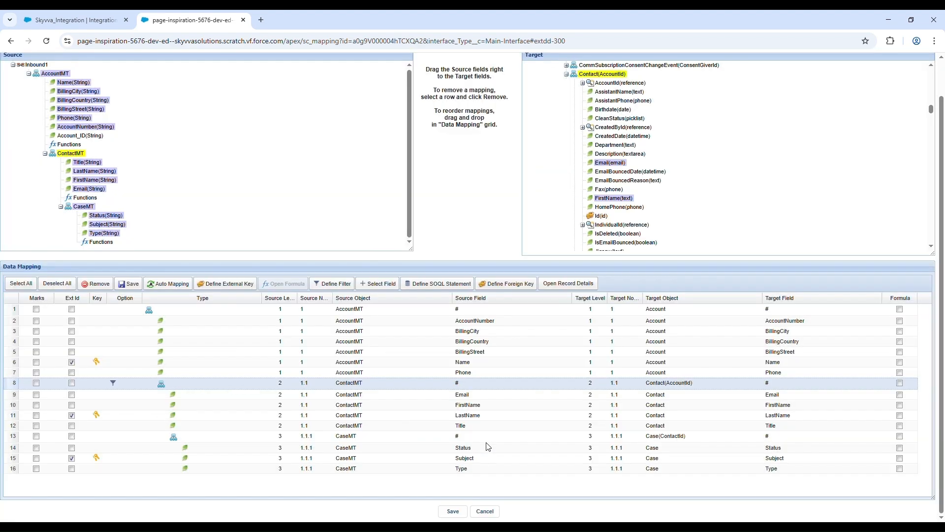
Save the Inbound1 mapping and enlarge the Data Mapping grid and the Source and Target trees.
{"action": "left_click", "coordinate": [133, 286]}
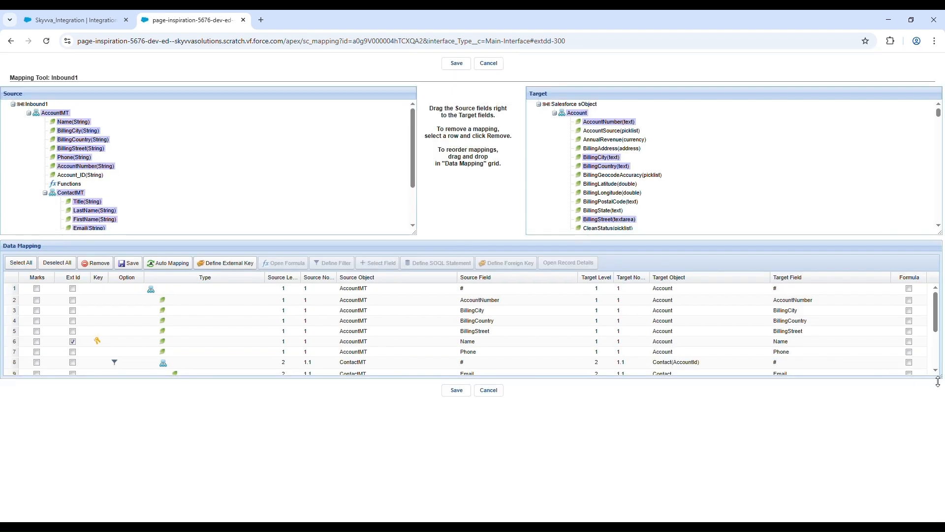
{"action": "left_click_drag", "start_coordinate": [937, 430], "coordinate": [930, 475]}
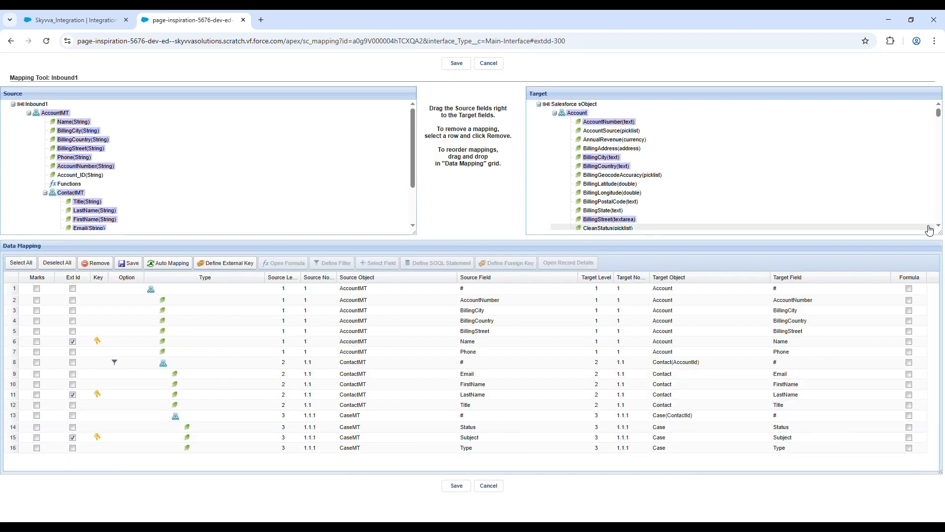
{"action": "left_click_drag", "start_coordinate": [941, 239], "coordinate": [935, 309]}
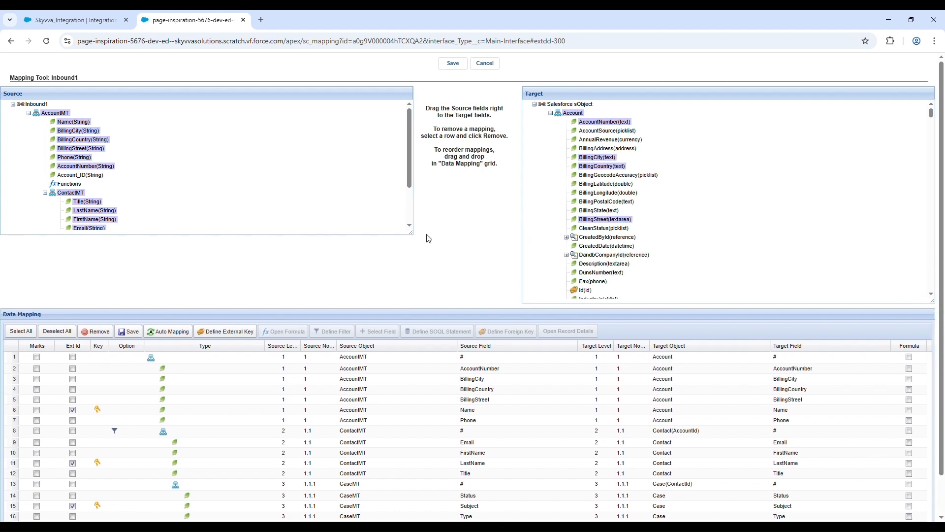
{"action": "left_click_drag", "start_coordinate": [413, 240], "coordinate": [409, 309]}
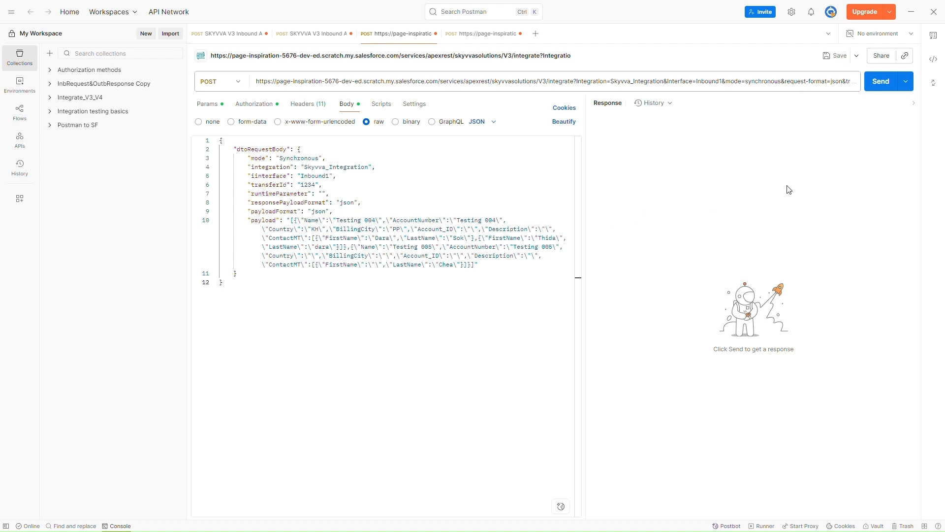
Switch to Postman and send the Inbound1 POST request containing the Testing 004 and Testing 005 accounts with their contacts.
{"action": "left_click", "coordinate": [887, 90]}
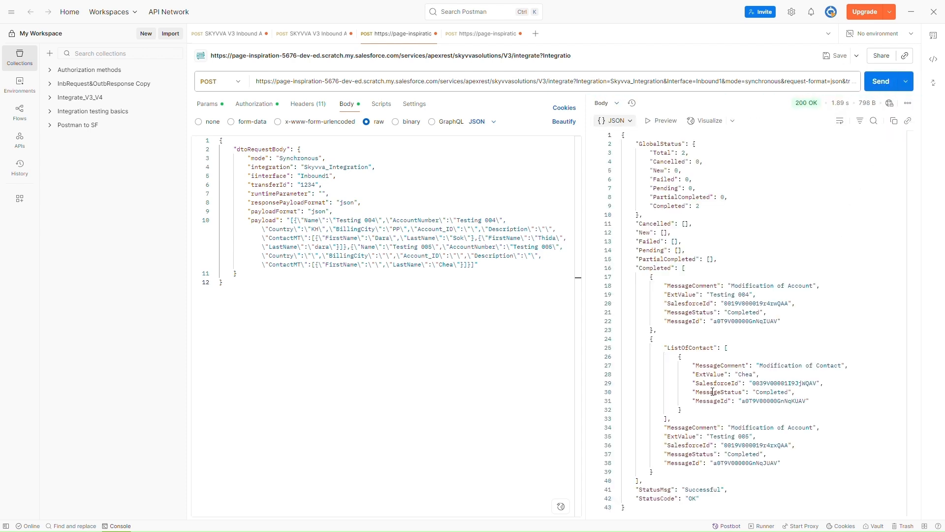
{"action": "mouse_move", "coordinate": [813, 109]}
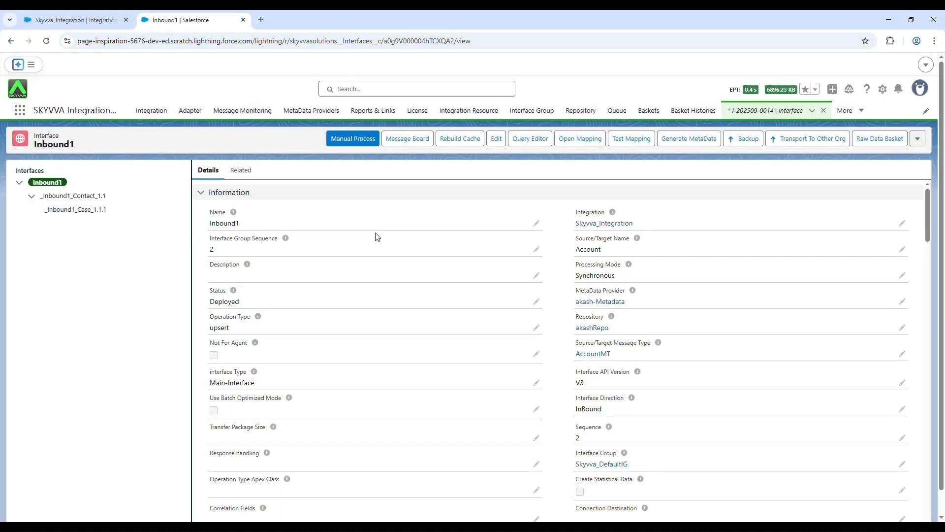
Back in Salesforce, open the Inbound1 interface's message board and search for its messages in Skyvva_Integration.
{"action": "left_click", "coordinate": [427, 140]}
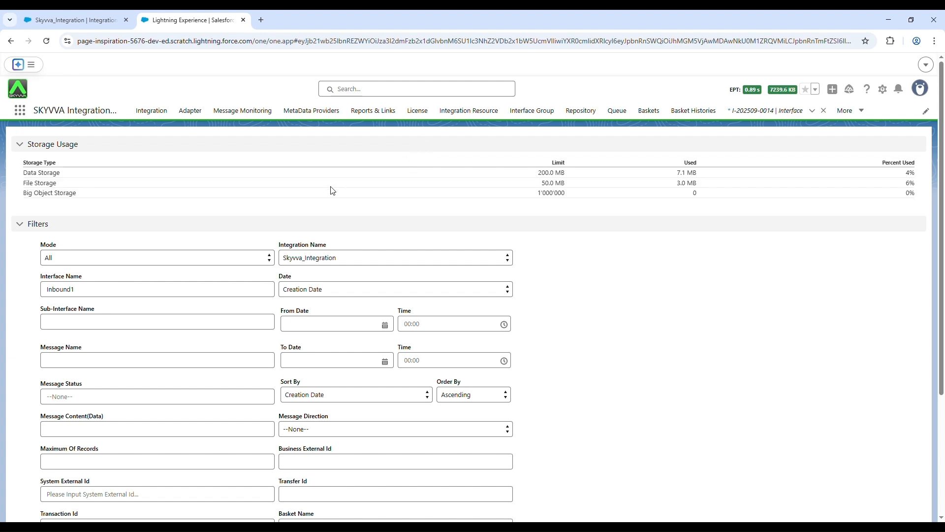
{"action": "scroll", "coordinate": [333, 191], "scroll_direction": "down", "scroll_amount": 1}
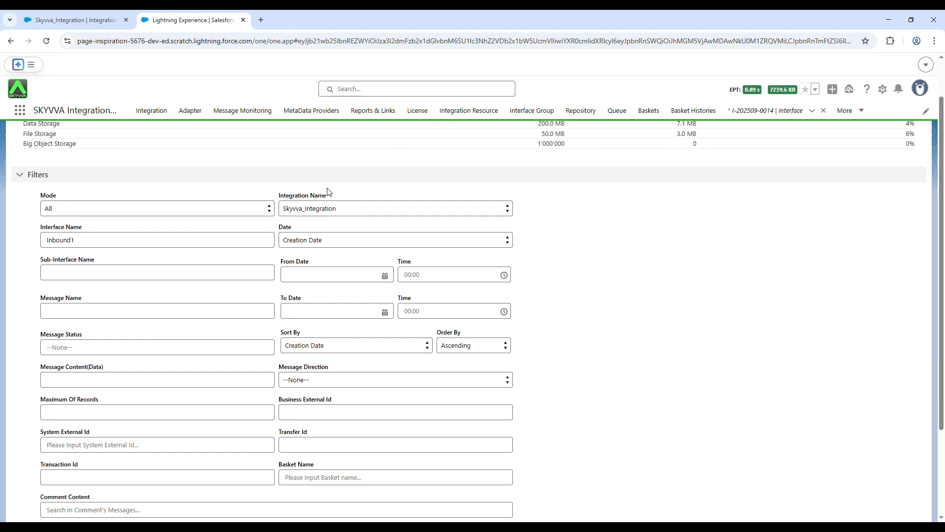
{"action": "scroll", "coordinate": [329, 191], "scroll_direction": "down", "scroll_amount": 3}
{"action": "left_click", "coordinate": [400, 418]}
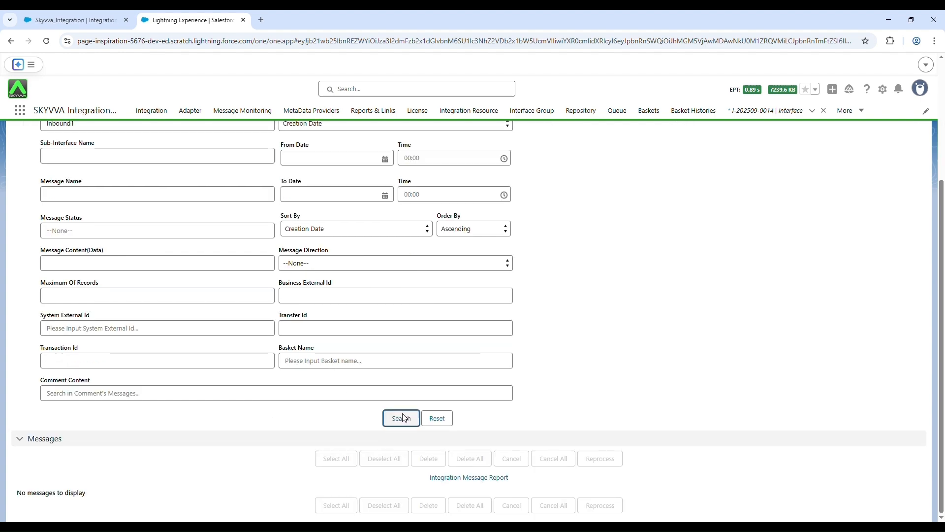
Expand the Inbound1 API call message and its nested account message to examine the processed records.
{"action": "scroll", "coordinate": [744, 295], "scroll_direction": "down", "scroll_amount": 4}
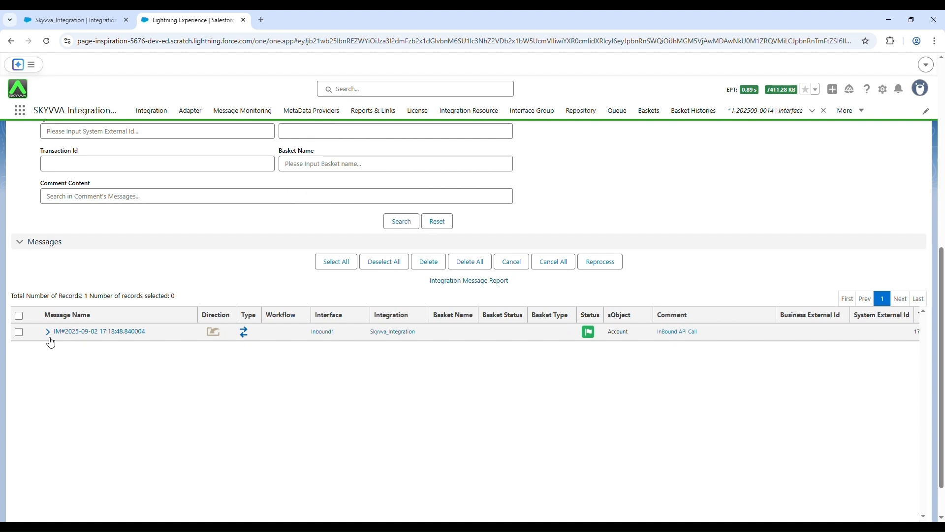
{"action": "left_click", "coordinate": [48, 332]}
{"action": "left_click", "coordinate": [59, 369]}
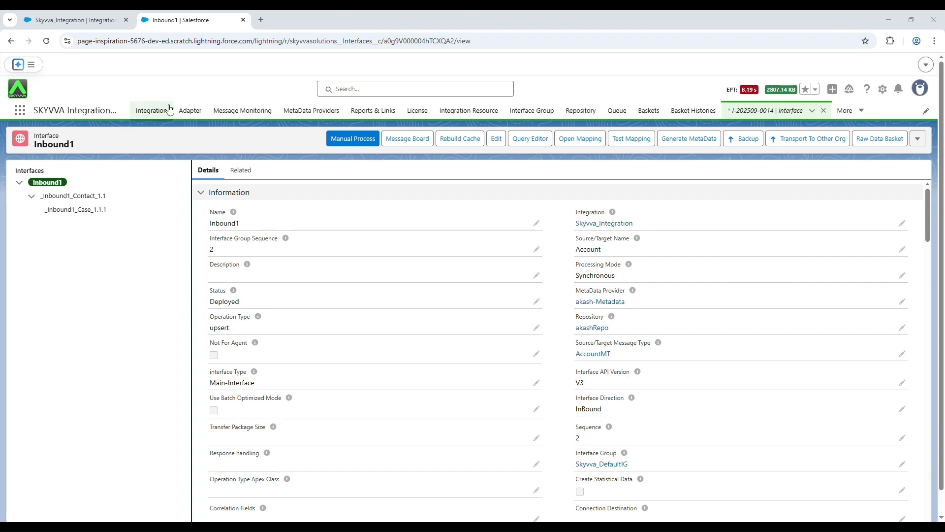
Open the Testing 004 account record through its Salesforce ID in the URL to check its related contacts.
{"action": "left_click_drag", "start_coordinate": [260, 45], "coordinate": [493, 43]}
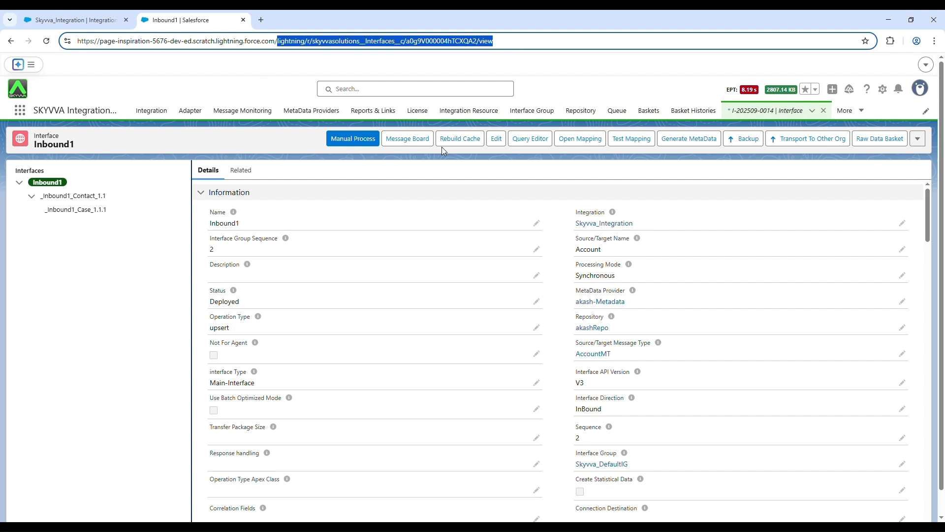
{"action": "type", "text": "0019V000019r4rwQAA"}
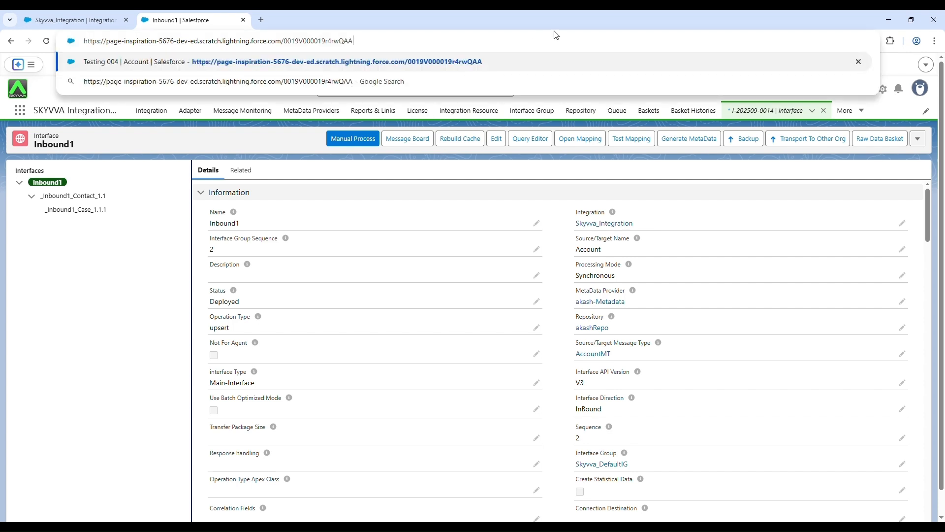
{"action": "key", "text": "Return"}
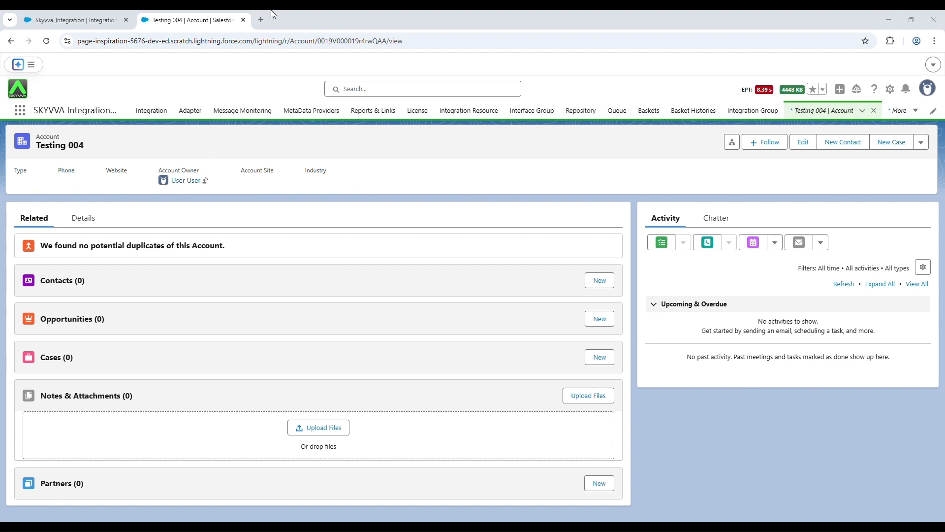
Open the Testing 005 account's contact record by putting the contact's Salesforce ID in the URL.
{"action": "left_click_drag", "start_coordinate": [259, 44], "coordinate": [428, 42]}
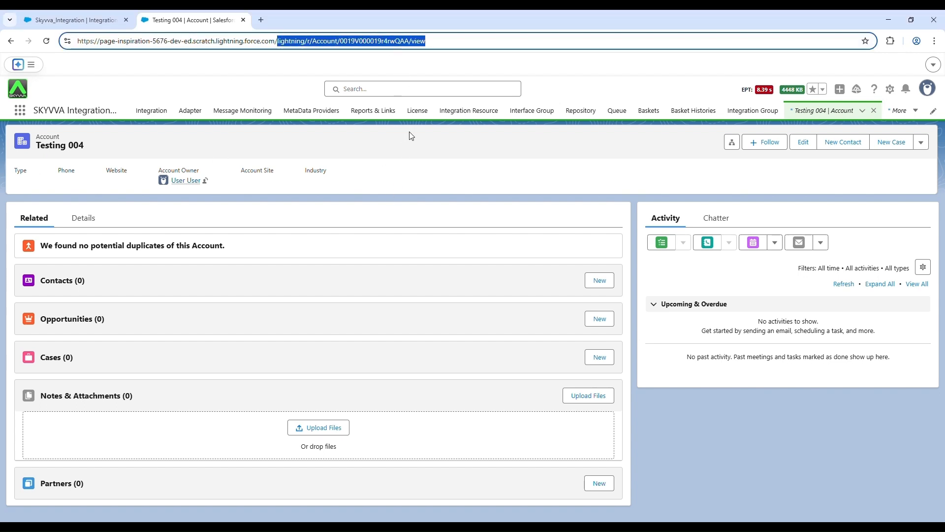
{"action": "type", "text": "0039V00001I9JjWQAV"}
{"action": "key", "text": "Return"}
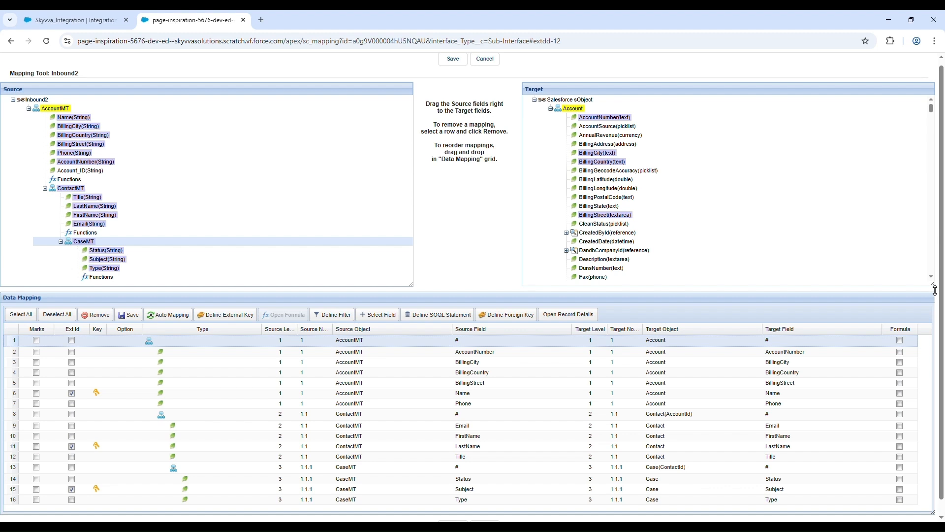
Filter AccountMT in the Inbound2 mapping with IF( Name='Testing 007' , Name, Name )='Testing 007', test the formula, and save the filter.
{"action": "scroll", "coordinate": [263, 347], "scroll_direction": "down", "scroll_amount": 1}
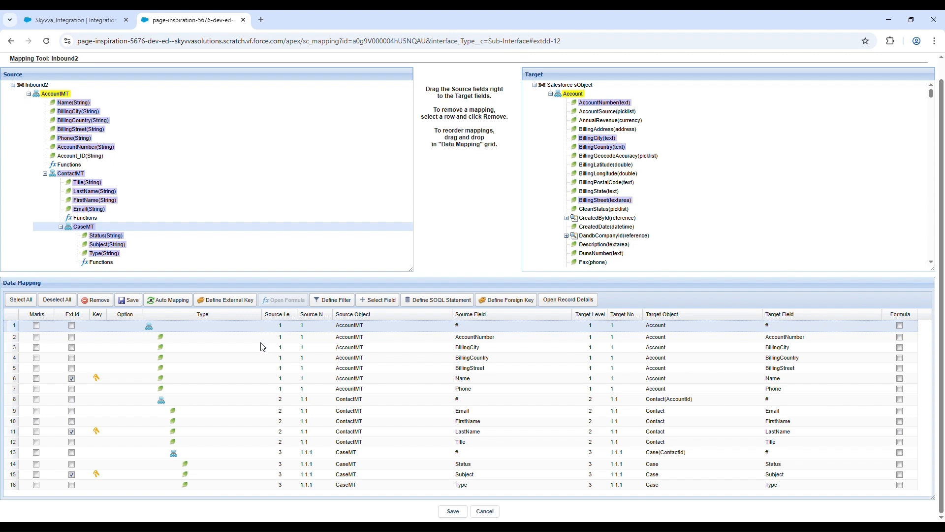
{"action": "left_click", "coordinate": [333, 300]}
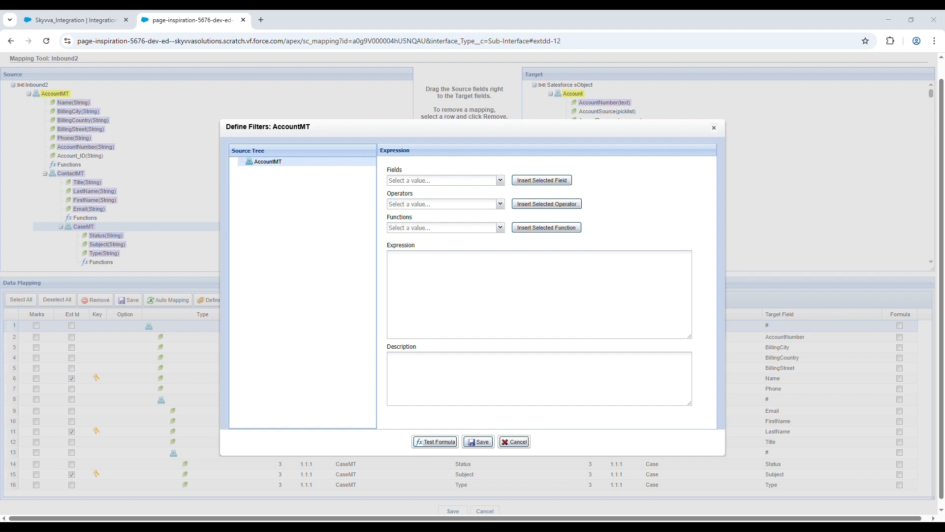
{"action": "left_click", "coordinate": [436, 282]}
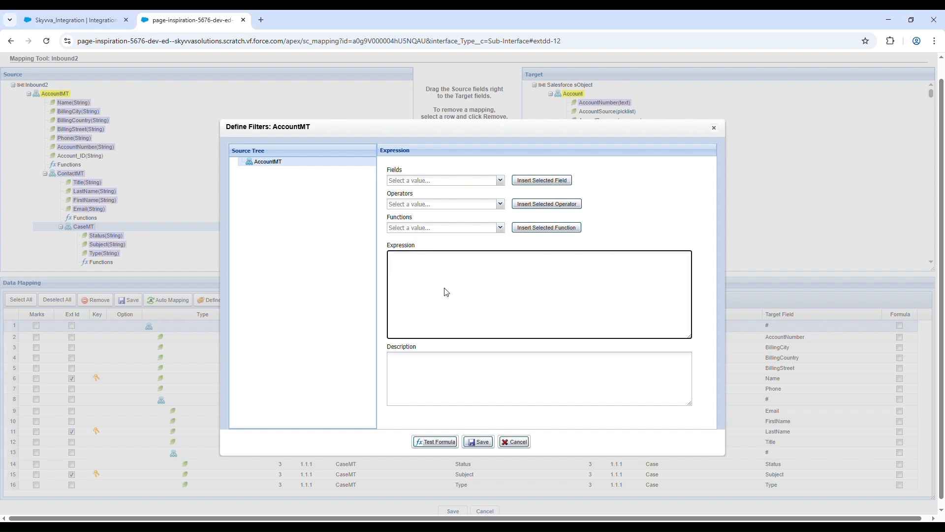
{"action": "type", "text": "IF( Name='Testing 007' , Name, Name )='Testing 007"}
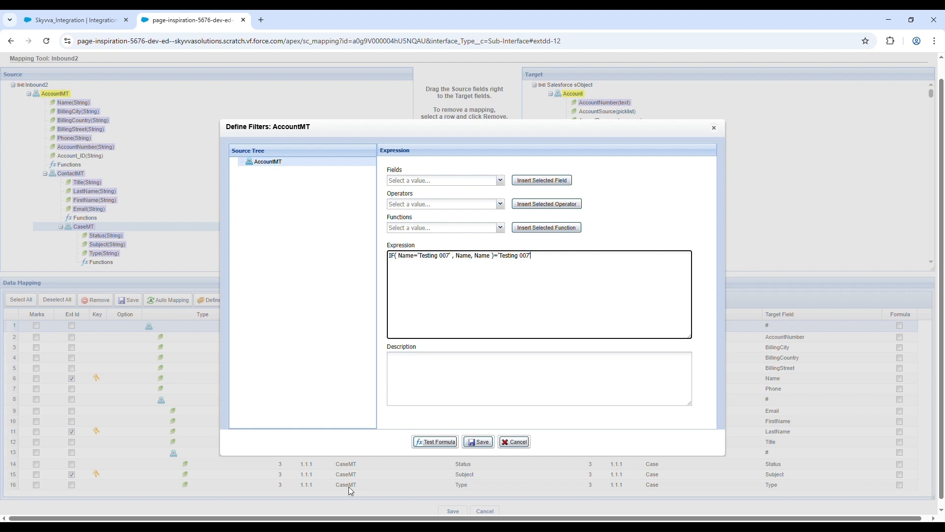
{"action": "left_click", "coordinate": [447, 445]}
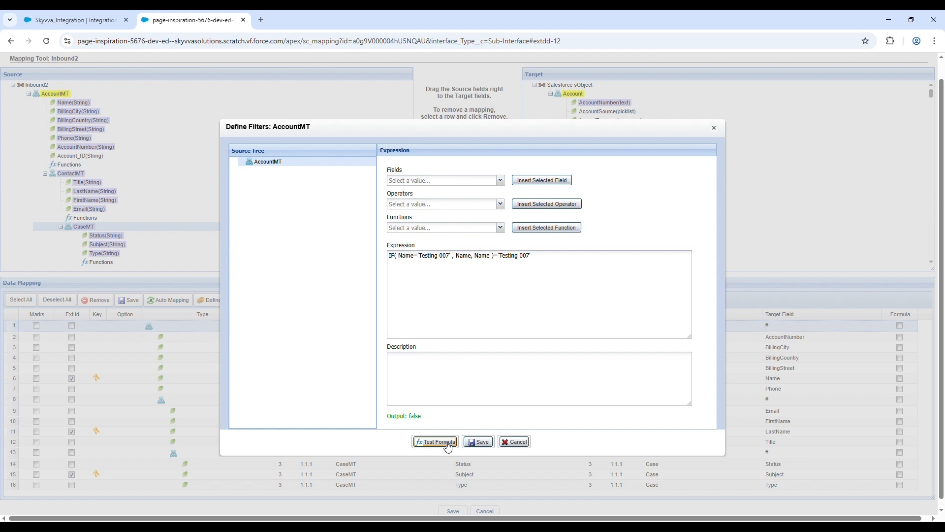
{"action": "left_click", "coordinate": [478, 442]}
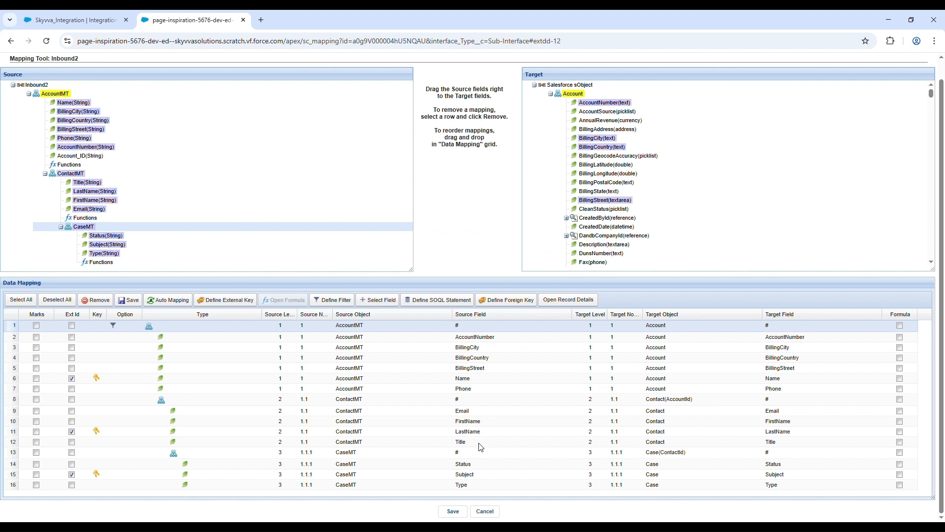
Filter ContactMT in the Inbound2 mapping with IF( LastName='V1' , LastName, LastName )='V1', test the formula, and save the filter.
{"action": "left_click", "coordinate": [186, 400]}
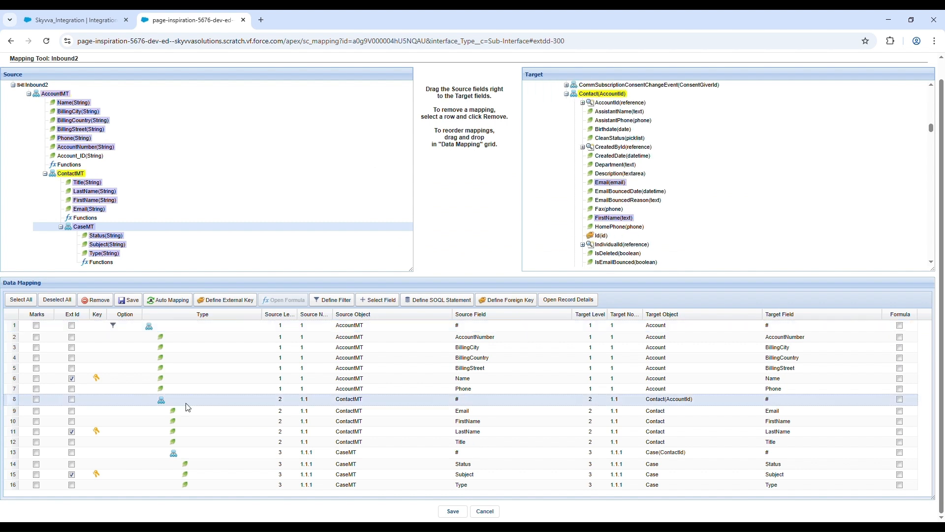
{"action": "left_click", "coordinate": [347, 301]}
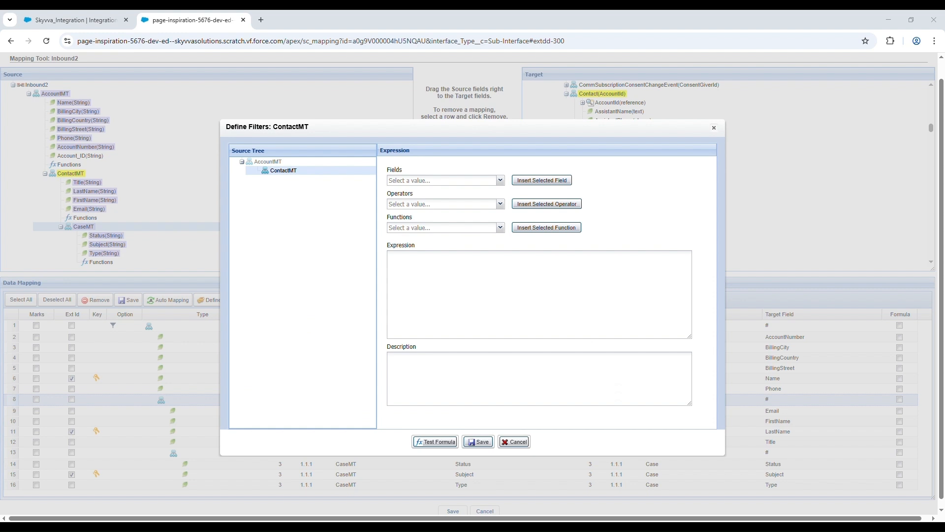
{"action": "left_click", "coordinate": [630, 271]}
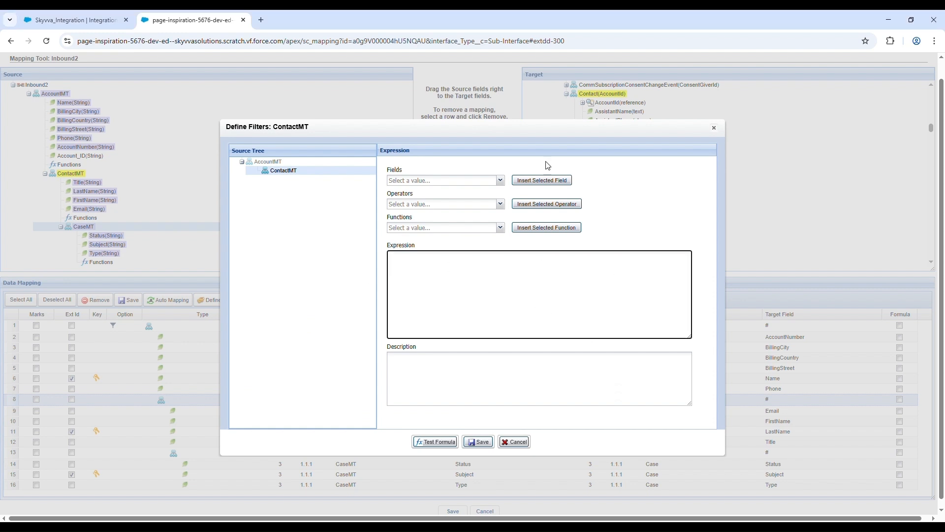
{"action": "type", "text": "IF( LastName='V1' , LastName, LastName )='V1'"}
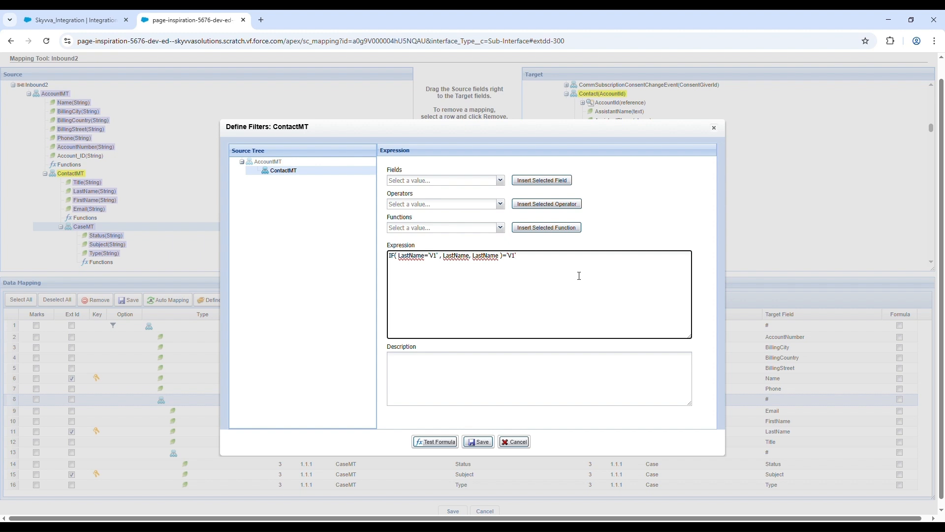
{"action": "left_click", "coordinate": [436, 442]}
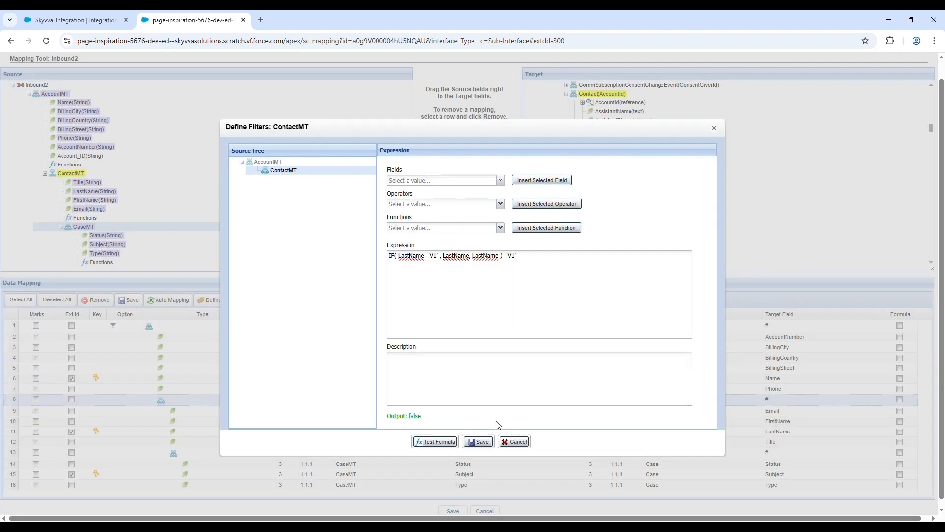
{"action": "left_click", "coordinate": [479, 442]}
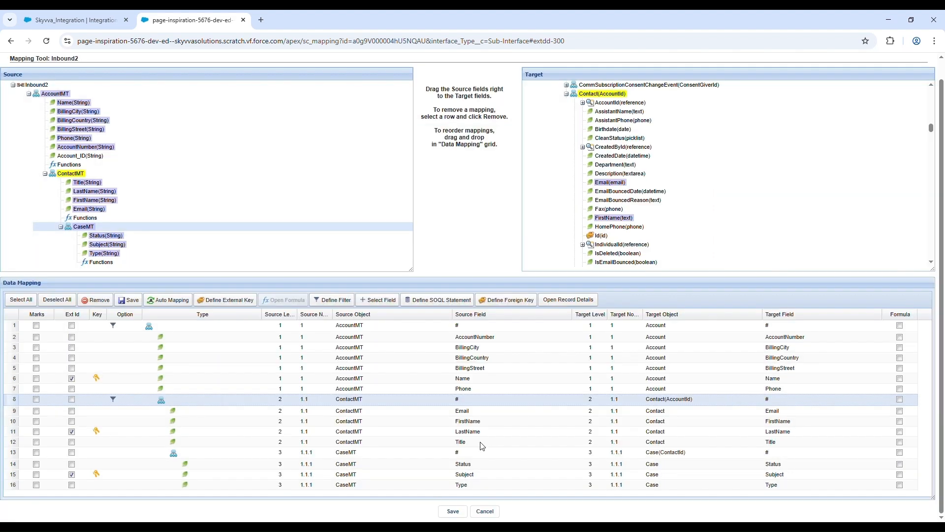
Save the Inbound2 mapping and enlarge the source tree and data mapping grid to show all their rows.
{"action": "mouse_move", "coordinate": [120, 399]}
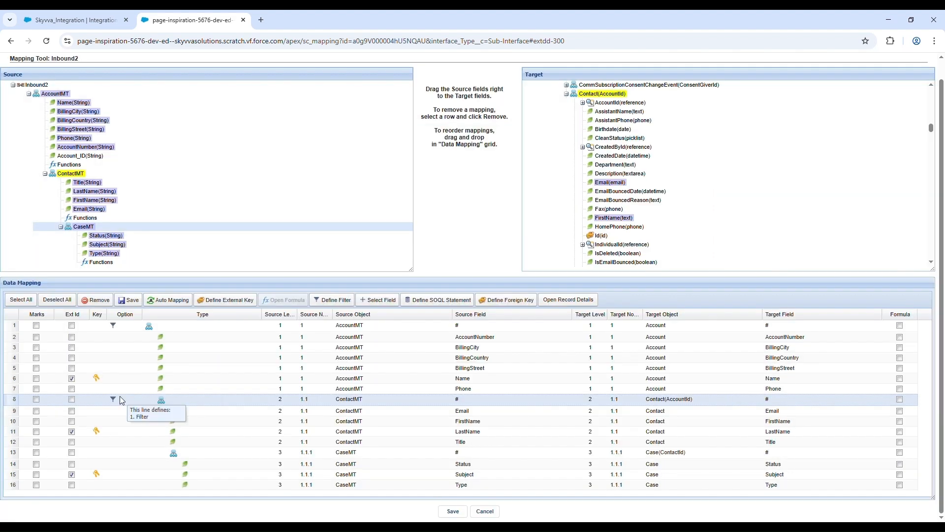
{"action": "left_click", "coordinate": [132, 302]}
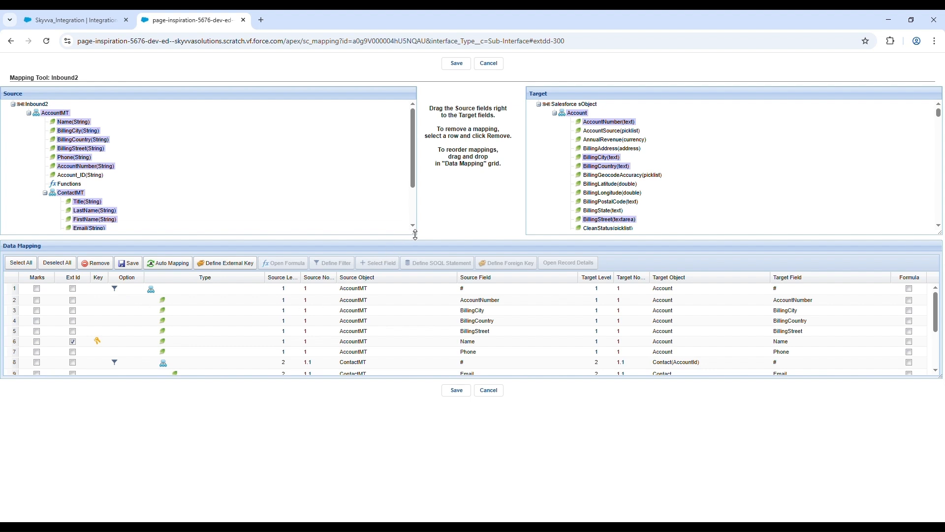
{"action": "left_click_drag", "start_coordinate": [413, 231], "coordinate": [401, 299]}
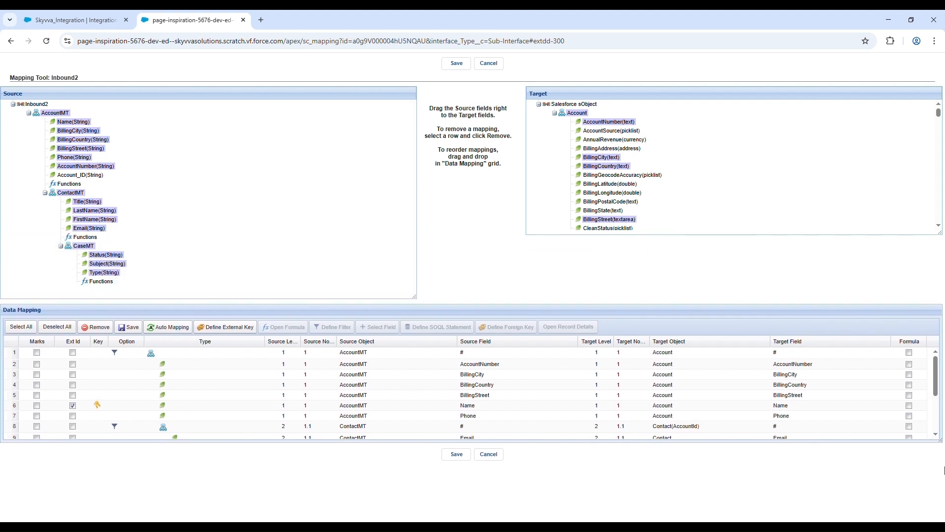
{"action": "left_click_drag", "start_coordinate": [933, 439], "coordinate": [933, 517]}
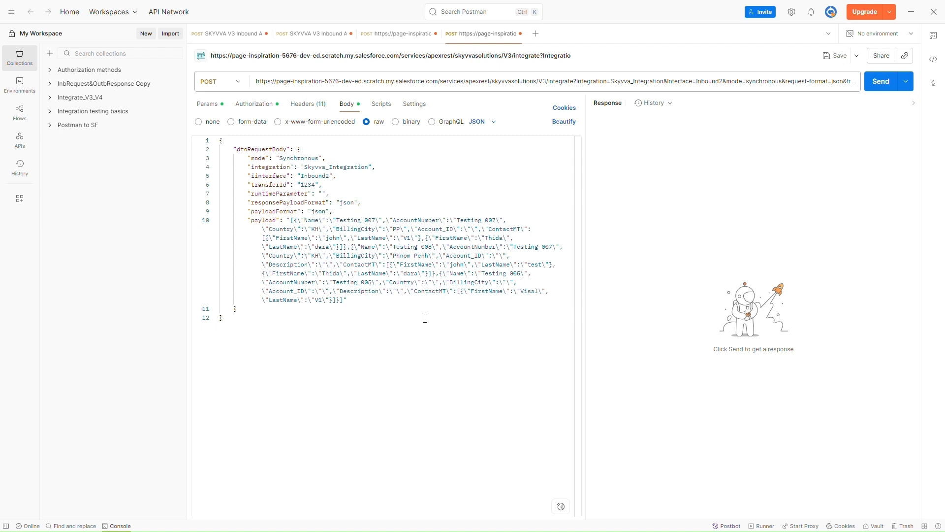
In Postman, send the Inbound2 POST request with the Testing 007 payload and check the response status.
{"action": "left_click", "coordinate": [891, 84]}
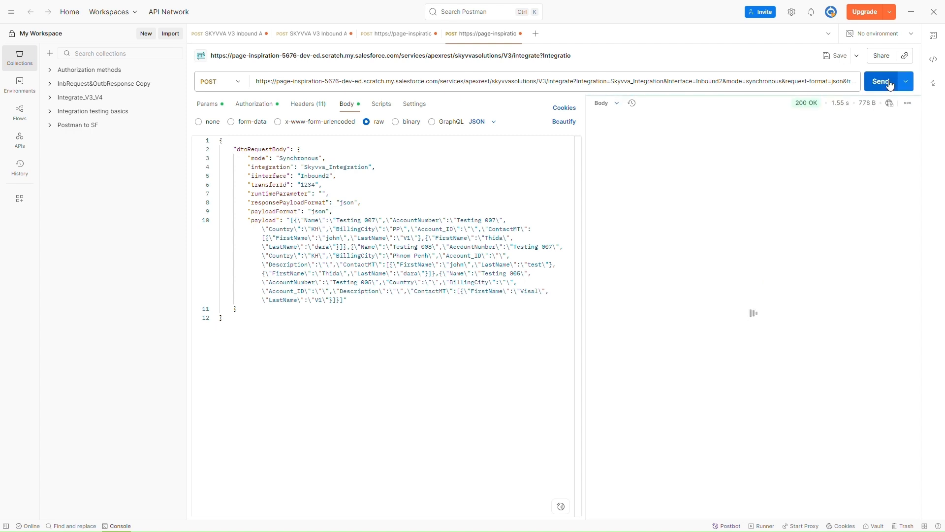
{"action": "mouse_move", "coordinate": [814, 106]}
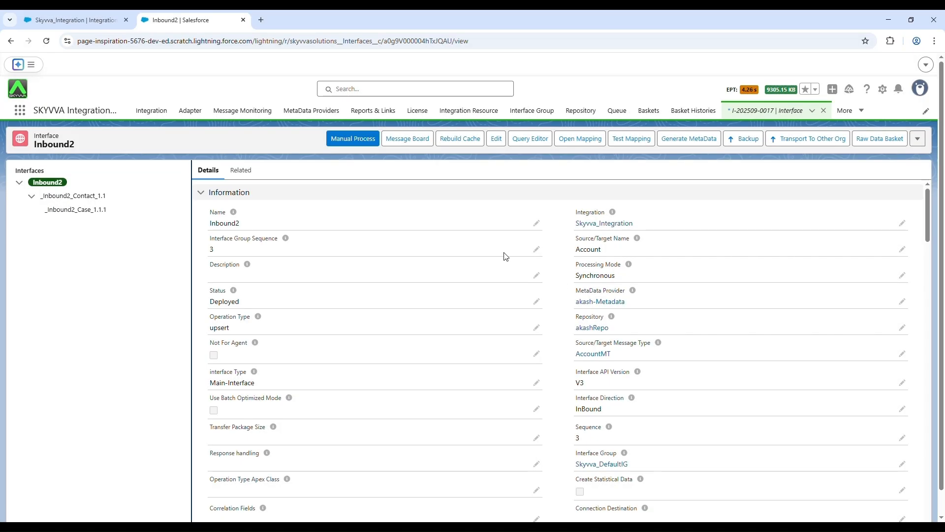
Back in Salesforce, open the Inbound2 interface's message board and search for its messages.
{"action": "left_click", "coordinate": [427, 143]}
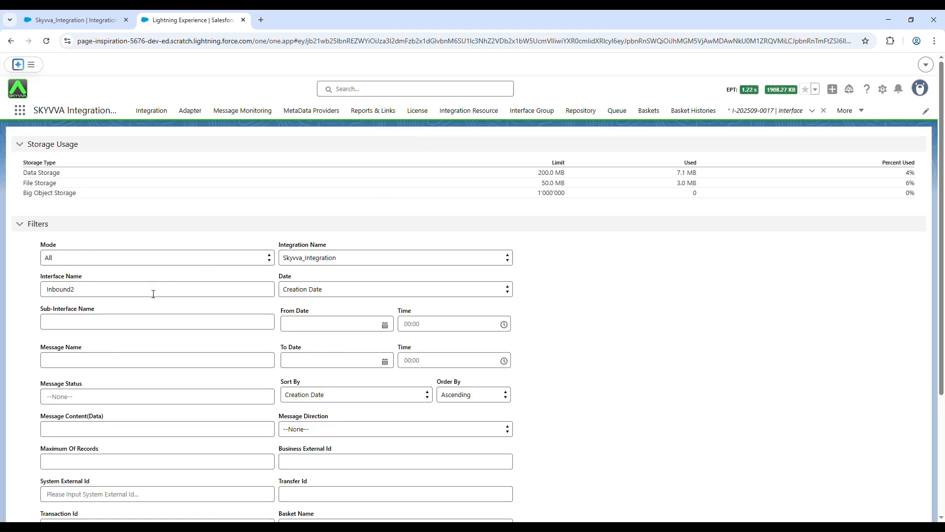
{"action": "scroll", "coordinate": [254, 301], "scroll_direction": "down", "scroll_amount": 3}
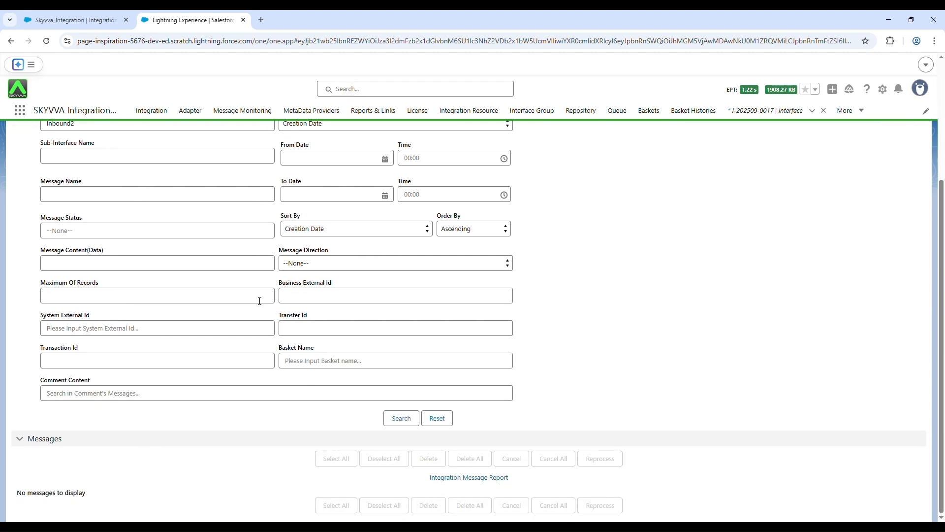
{"action": "left_click", "coordinate": [407, 423]}
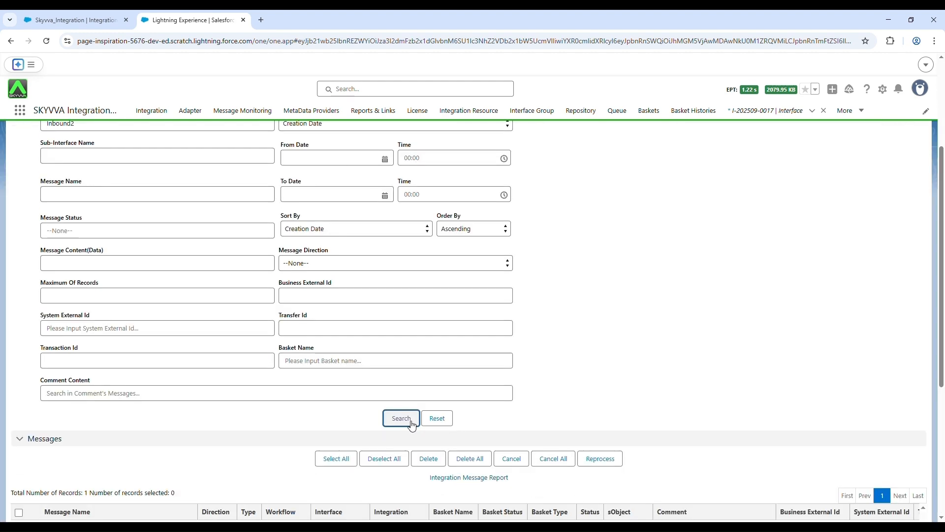
Expand the Inbound2 API call message and its nested account message to examine the processed records and their details.
{"action": "scroll", "coordinate": [412, 426], "scroll_direction": "down", "scroll_amount": 3}
{"action": "scroll", "coordinate": [412, 426], "scroll_direction": "down", "scroll_amount": 2}
{"action": "left_click", "coordinate": [48, 283]}
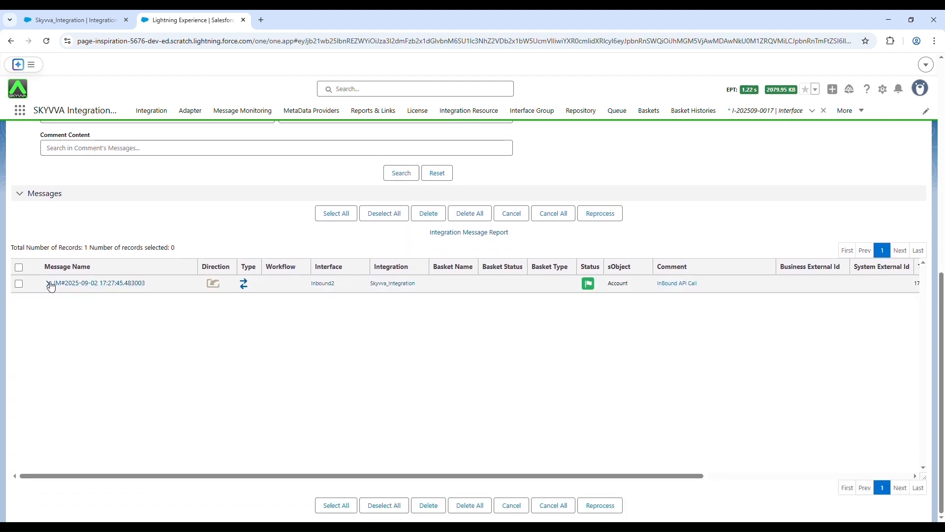
{"action": "left_click", "coordinate": [60, 302]}
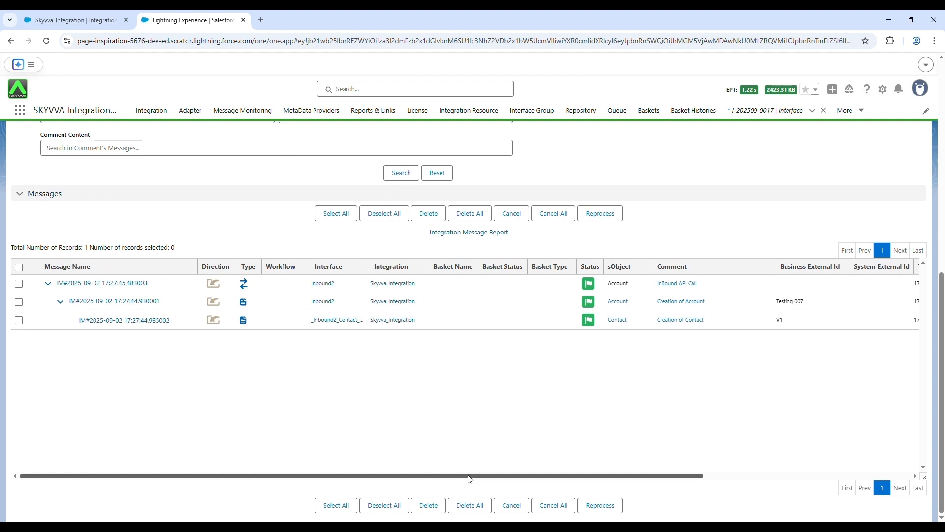
{"action": "left_click_drag", "start_coordinate": [470, 479], "coordinate": [571, 479]}
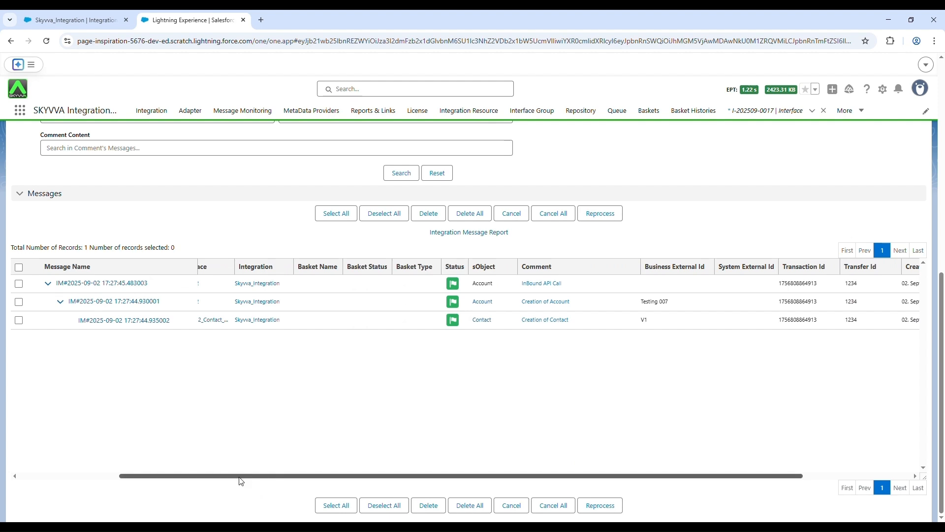
{"action": "left_click_drag", "start_coordinate": [241, 479], "coordinate": [220, 480]}
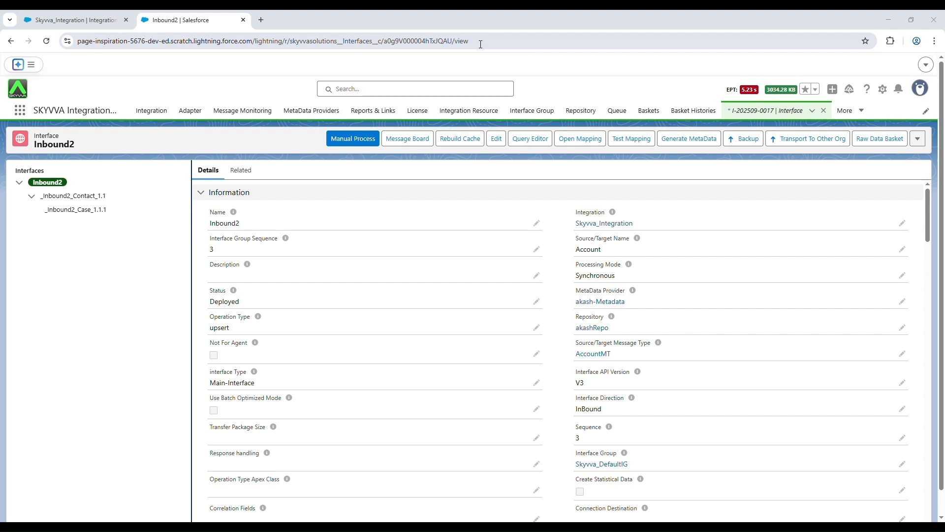
Open the processed V1 contact record by putting its Salesforce ID in the URL, and check its linked account.
{"action": "left_click_drag", "start_coordinate": [480, 42], "coordinate": [255, 45]}
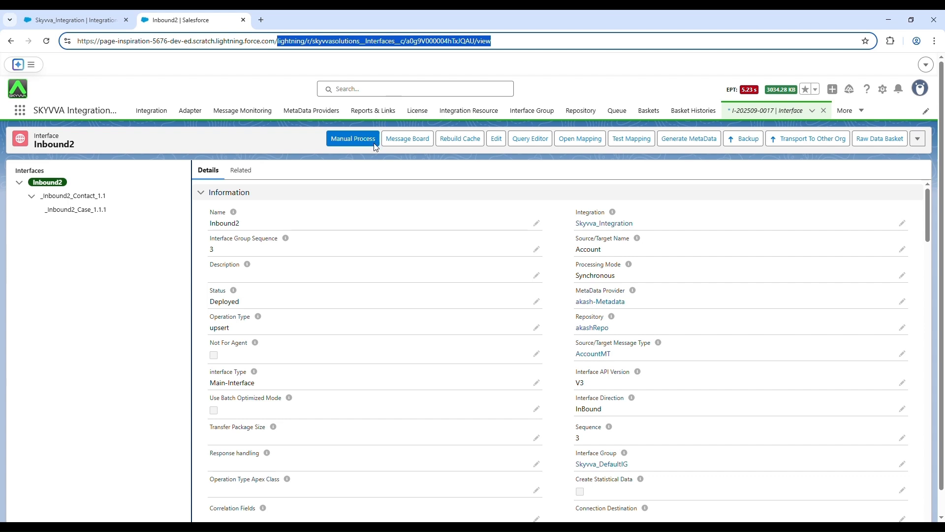
{"action": "type", "text": "0039V00001I9GmIQAF"}
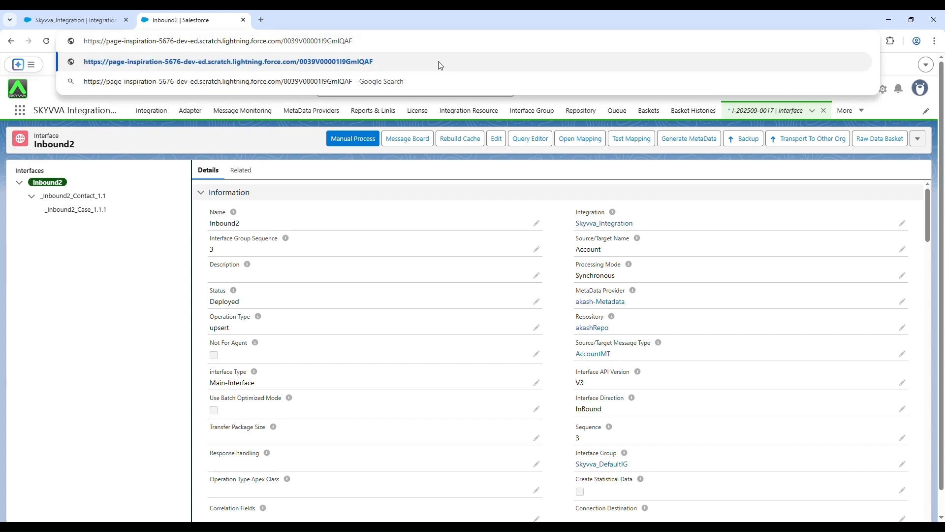
{"action": "key", "text": "Return"}
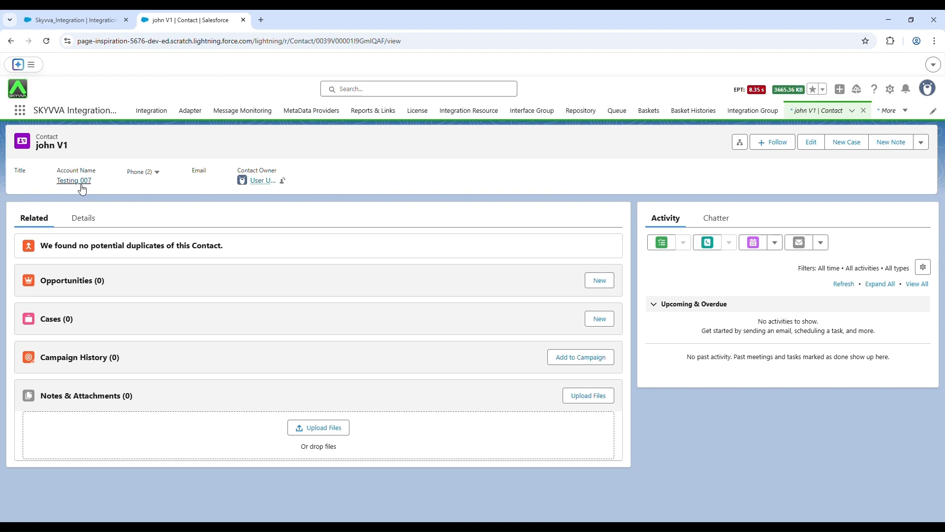
{"action": "mouse_move", "coordinate": [80, 190]}
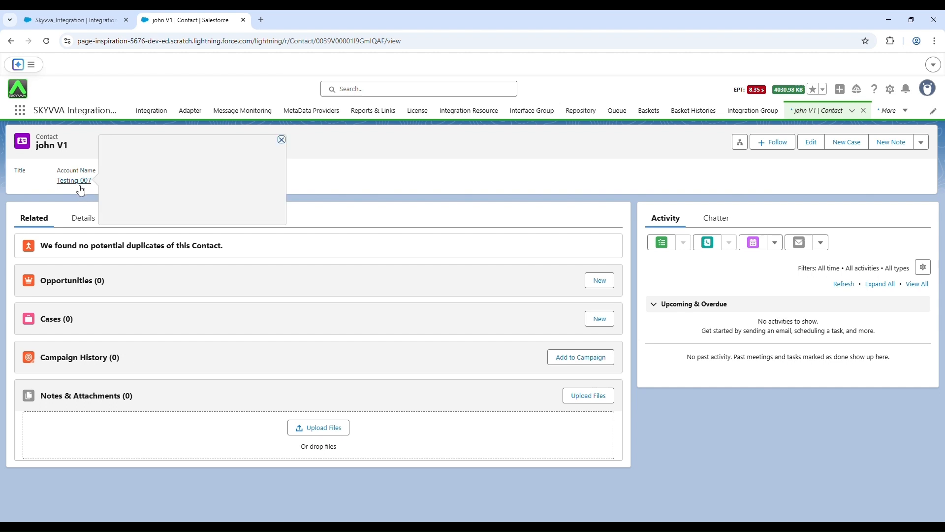
Open the Testing 007 account record through its Salesforce ID in the URL to check its related contacts.
{"action": "left_click_drag", "start_coordinate": [402, 41], "coordinate": [255, 44]}
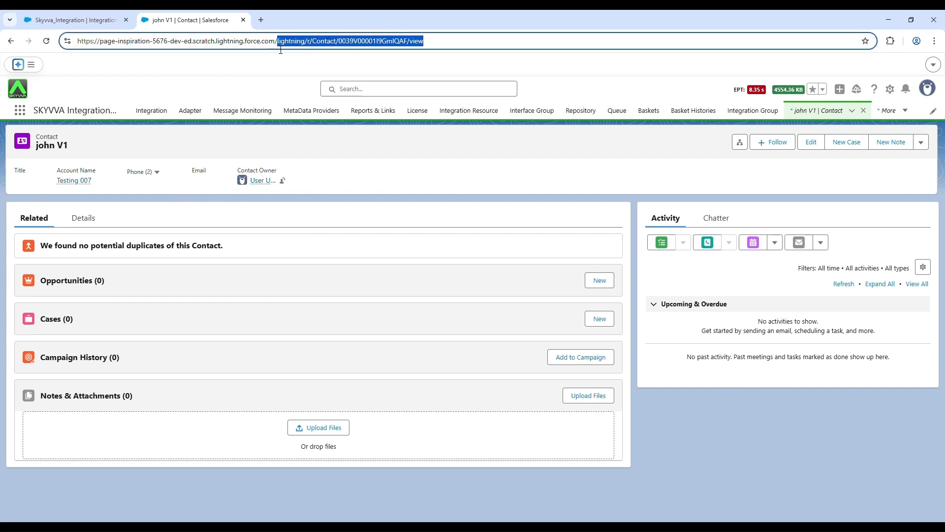
{"action": "type", "text": "0019V000019rea0QAA"}
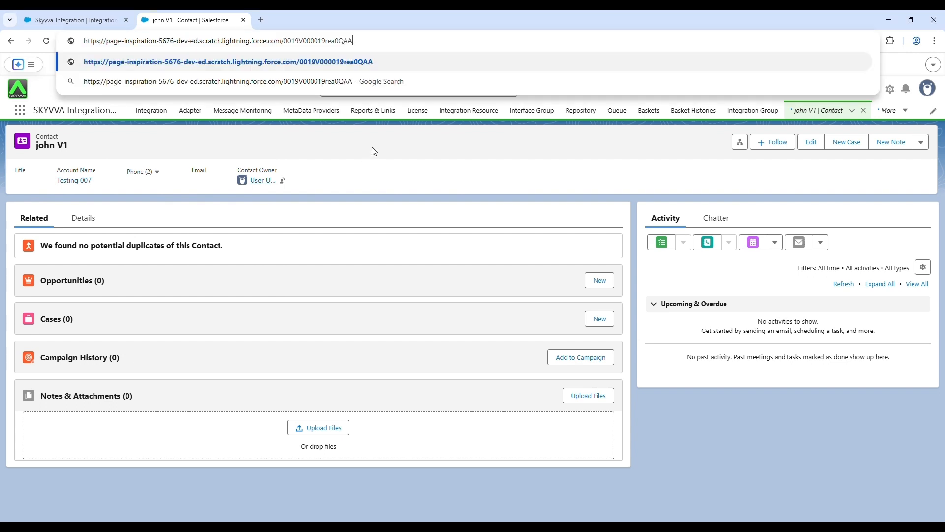
{"action": "key", "text": "Return"}
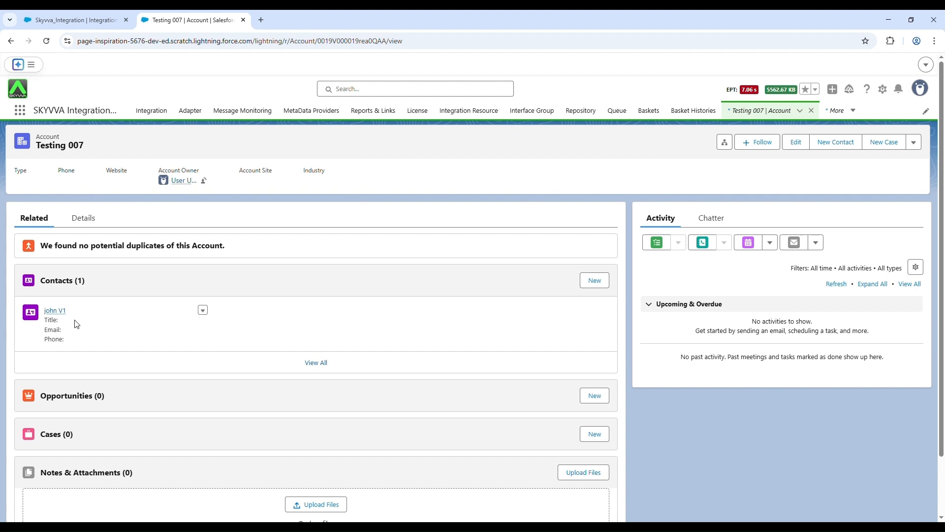
{"action": "mouse_move", "coordinate": [61, 314]}
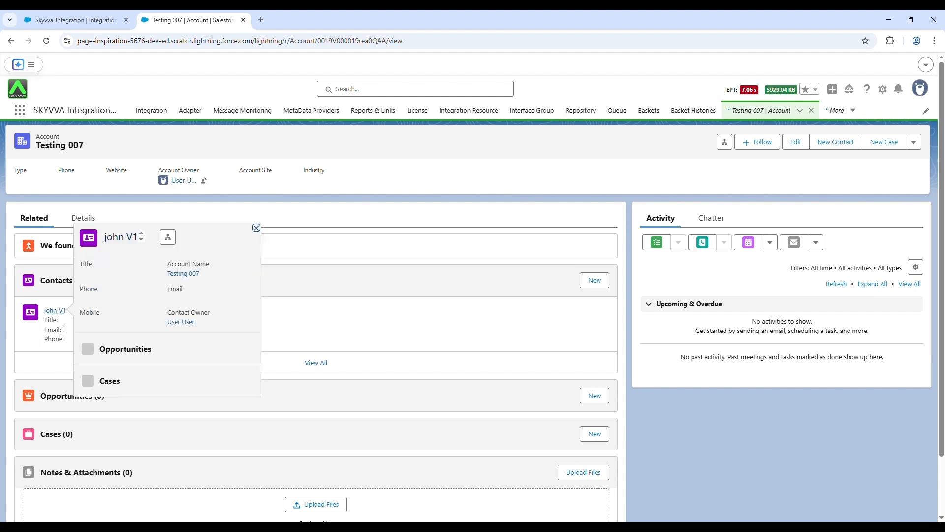